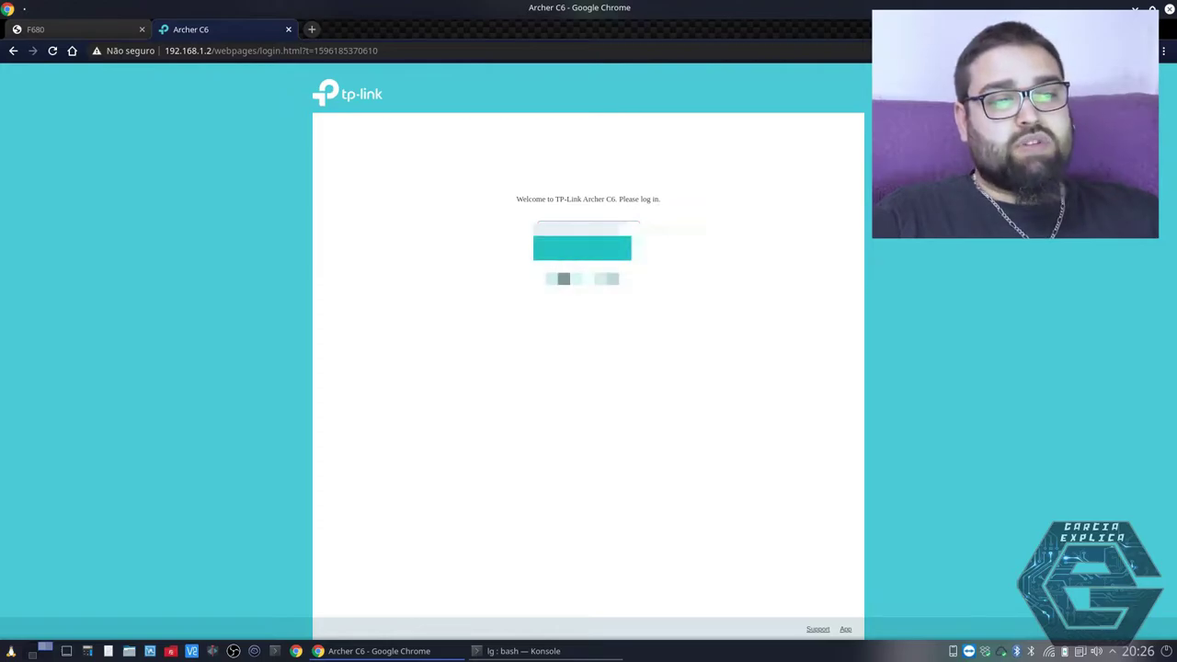
Step: Log in to the TP-Link Archer C6 and check its IP address in the network status
left_click(576, 254)
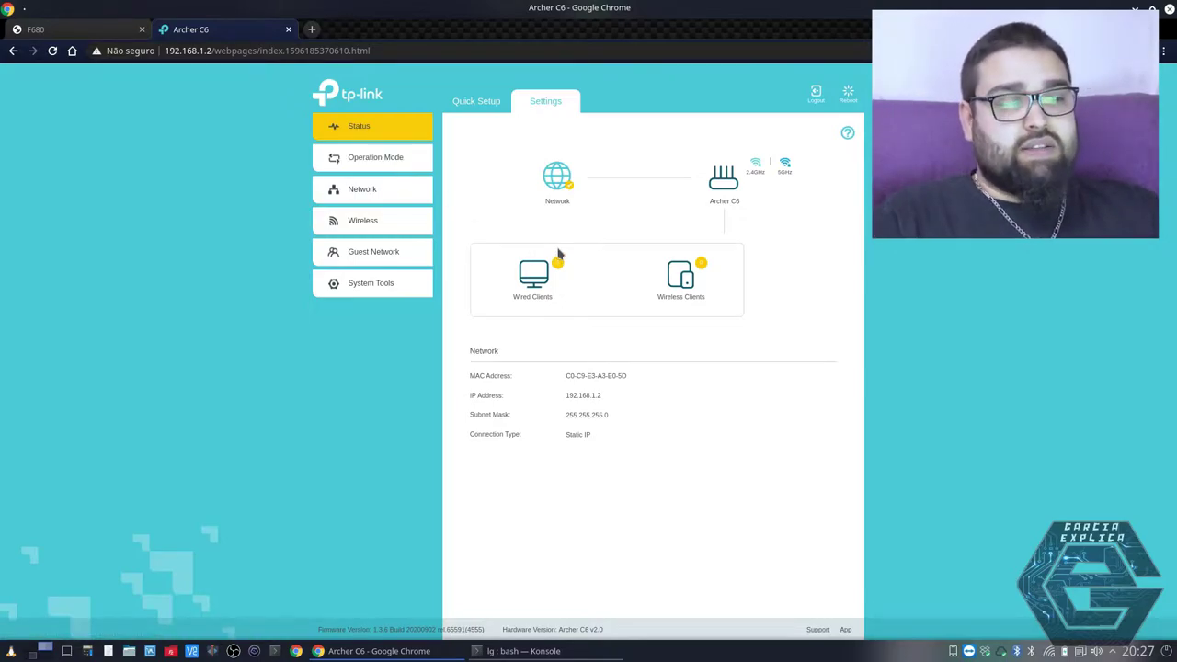
left_click_drag(566, 394, 621, 393)
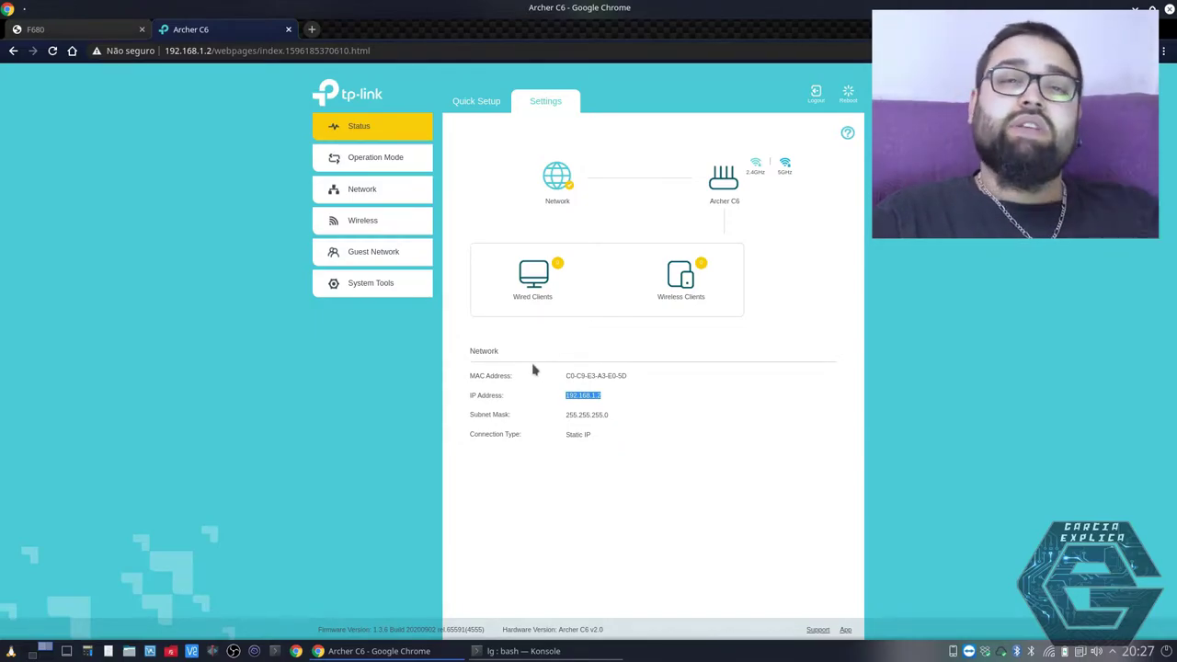
Step: Log in to the ZTE F680 router and open its LAN DHCP server settings
left_click(89, 31)
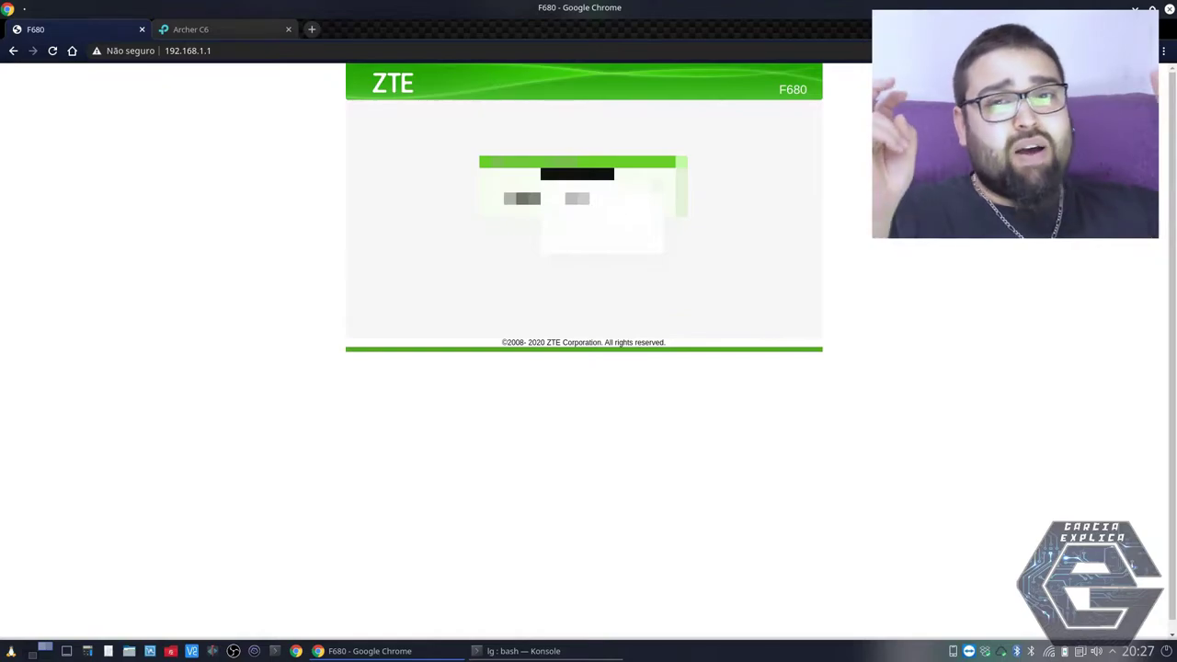
left_click(646, 198)
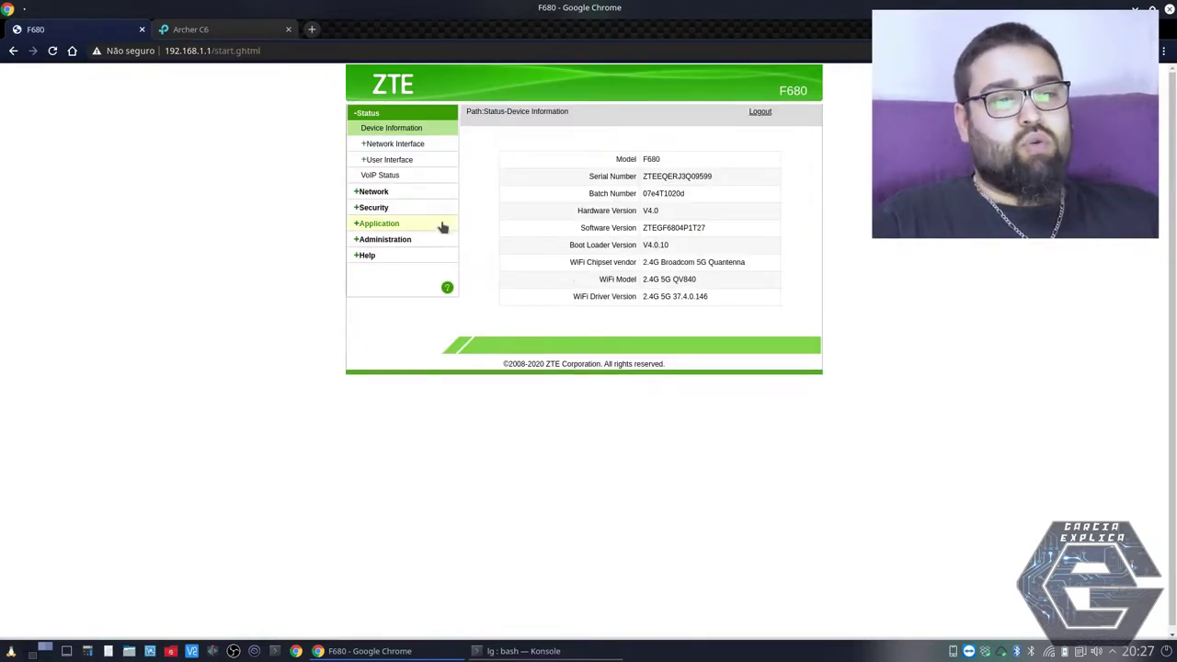
left_click(371, 195)
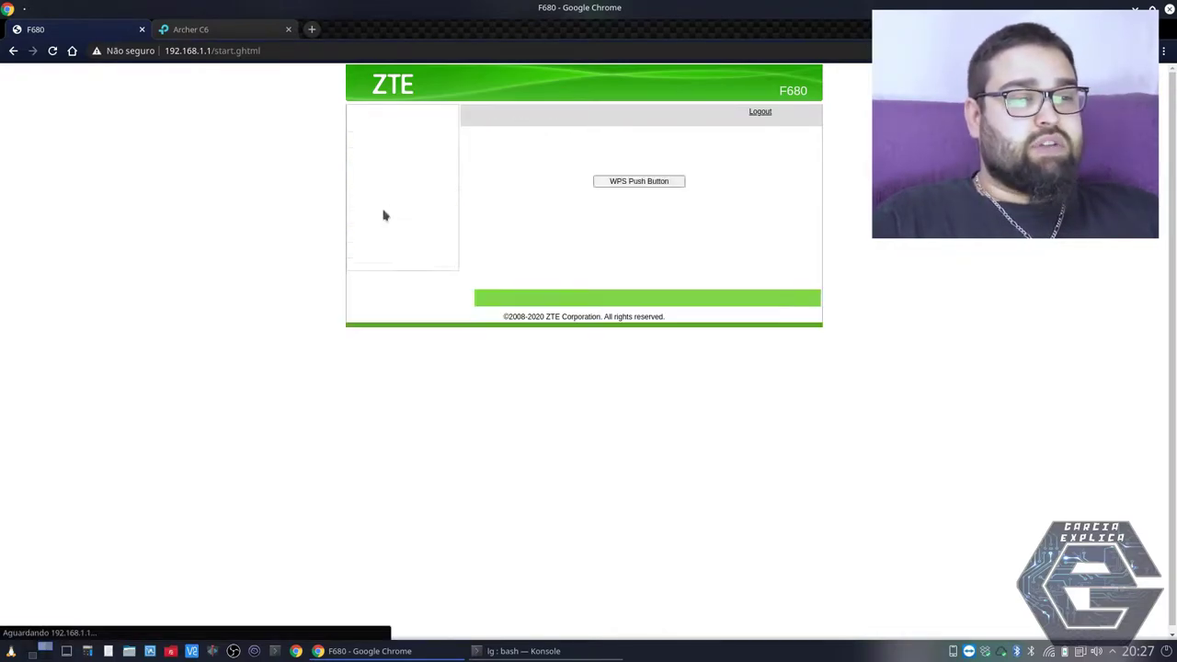
left_click(387, 222)
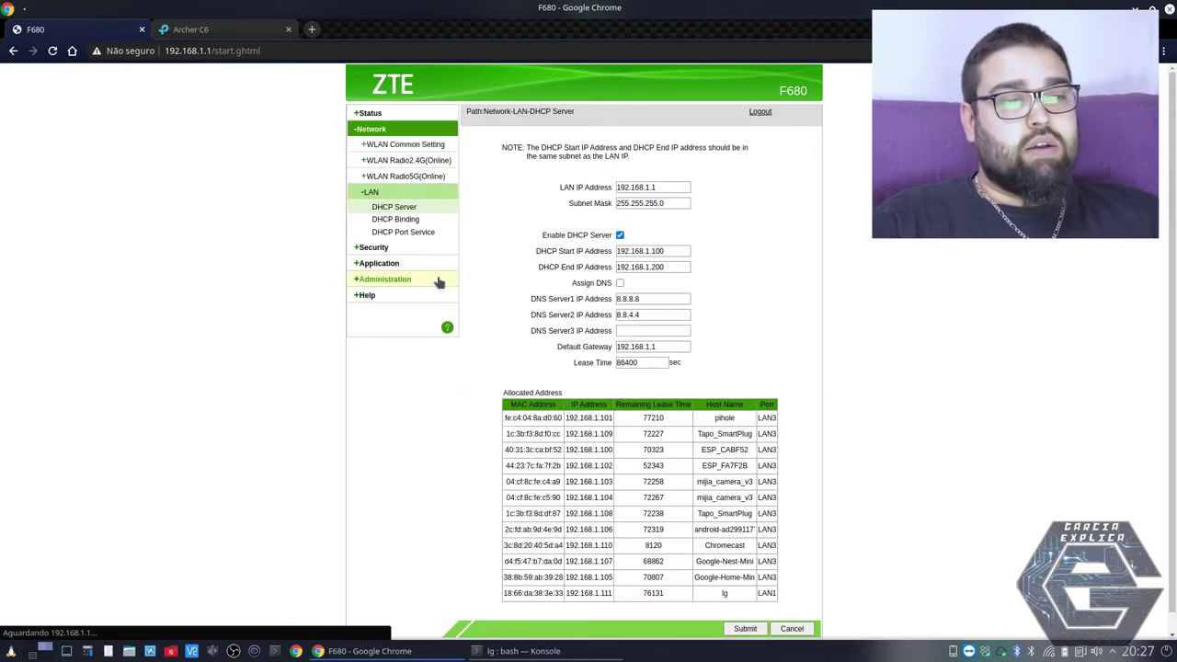
Step: Examine the ZTE F680's LAN IP address and the start and end addresses of its DHCP range
scroll(551, 366, "down", 1)
scroll(565, 360, "up", 1)
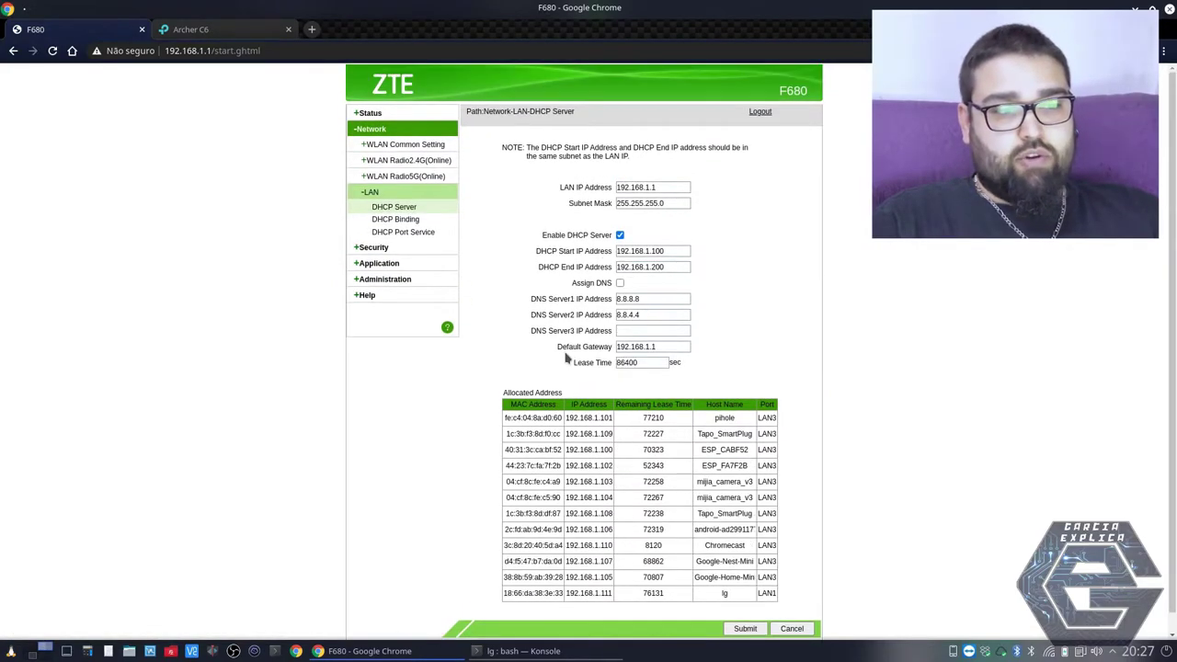
left_click_drag(508, 141, 720, 315)
left_click(720, 315)
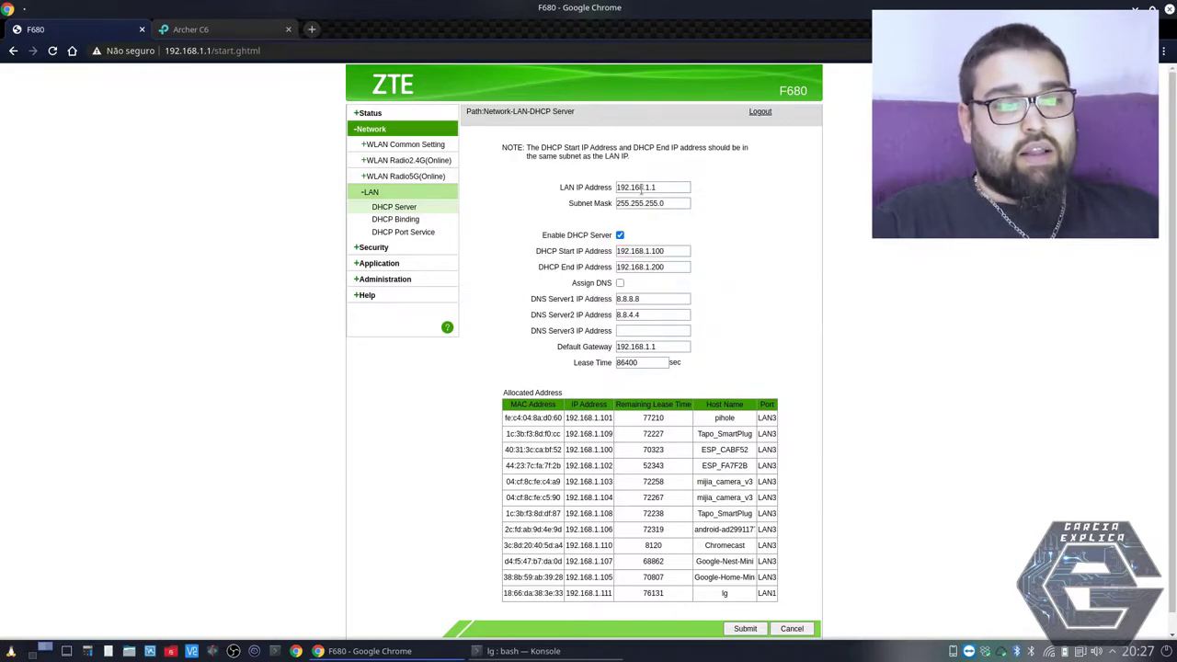
left_click(641, 188)
double_click(667, 187)
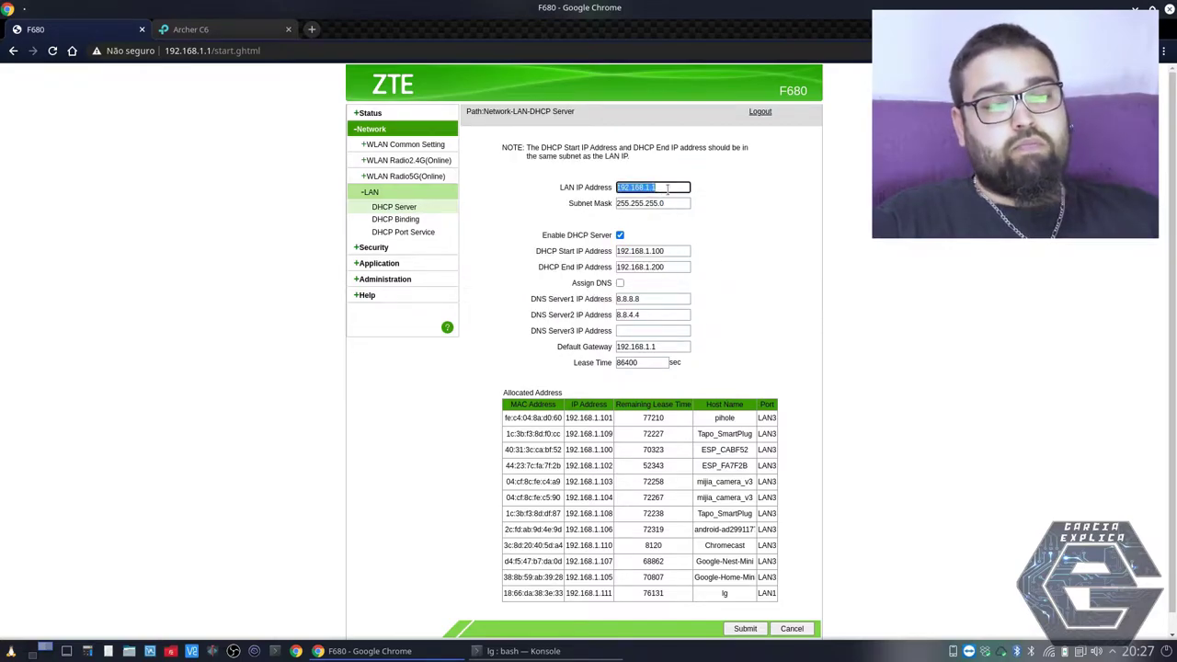
left_click(667, 187)
left_click(751, 199)
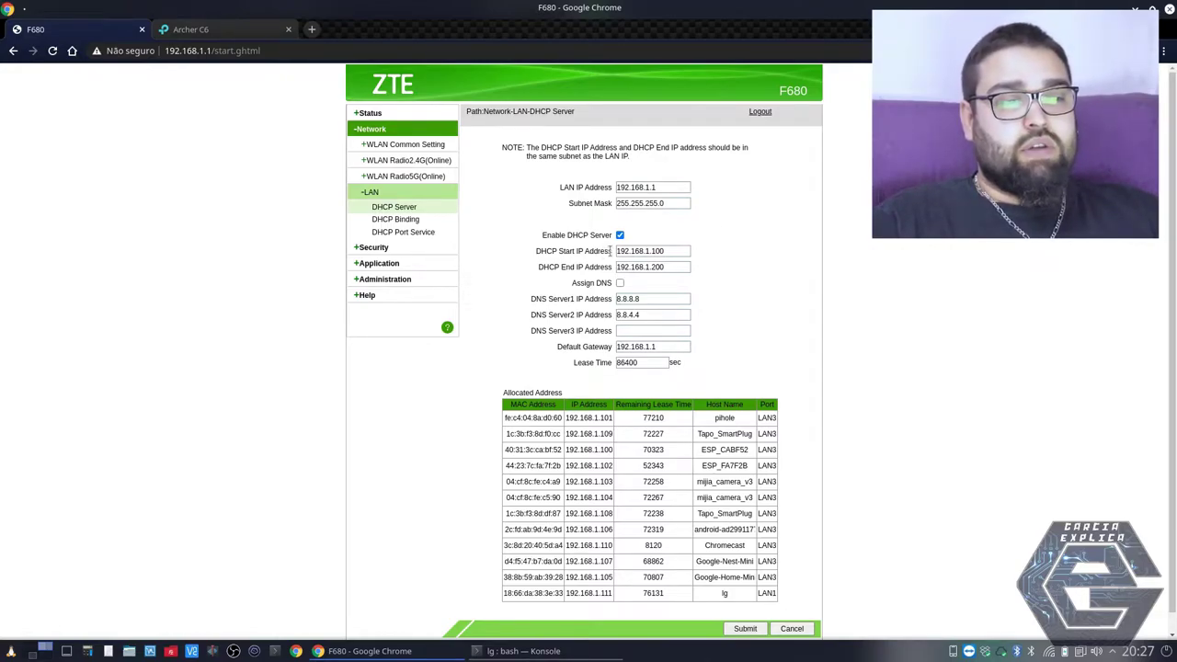
left_click_drag(617, 251, 678, 267)
left_click(736, 253)
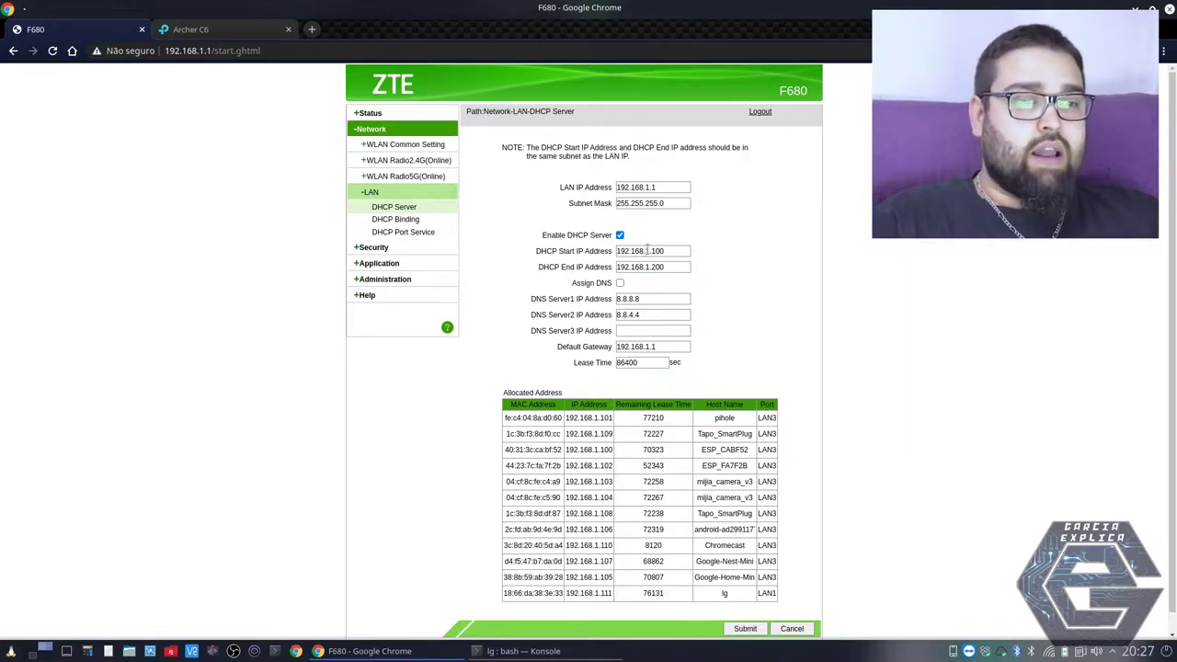
mouse_move(647, 250)
left_mouse_down()
mouse_move(601, 252)
mouse_move(664, 251)
left_mouse_up()
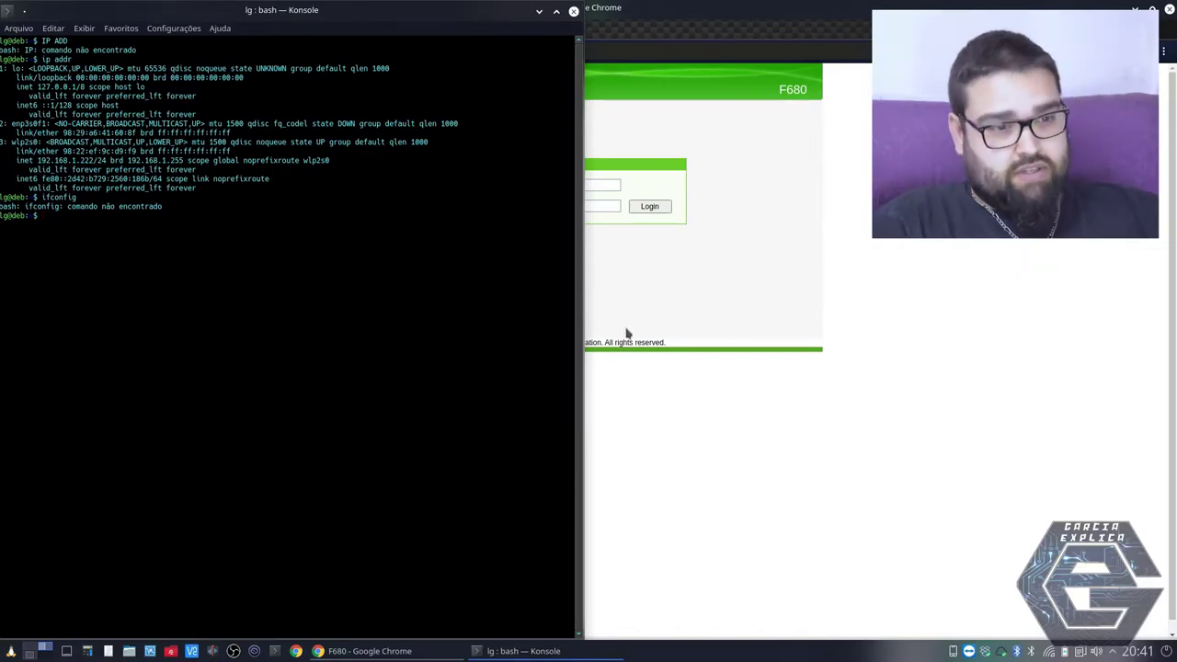
Step: Return to the Archer C6 administration page and review its operation mode
left_click(644, 270)
left_click(249, 33)
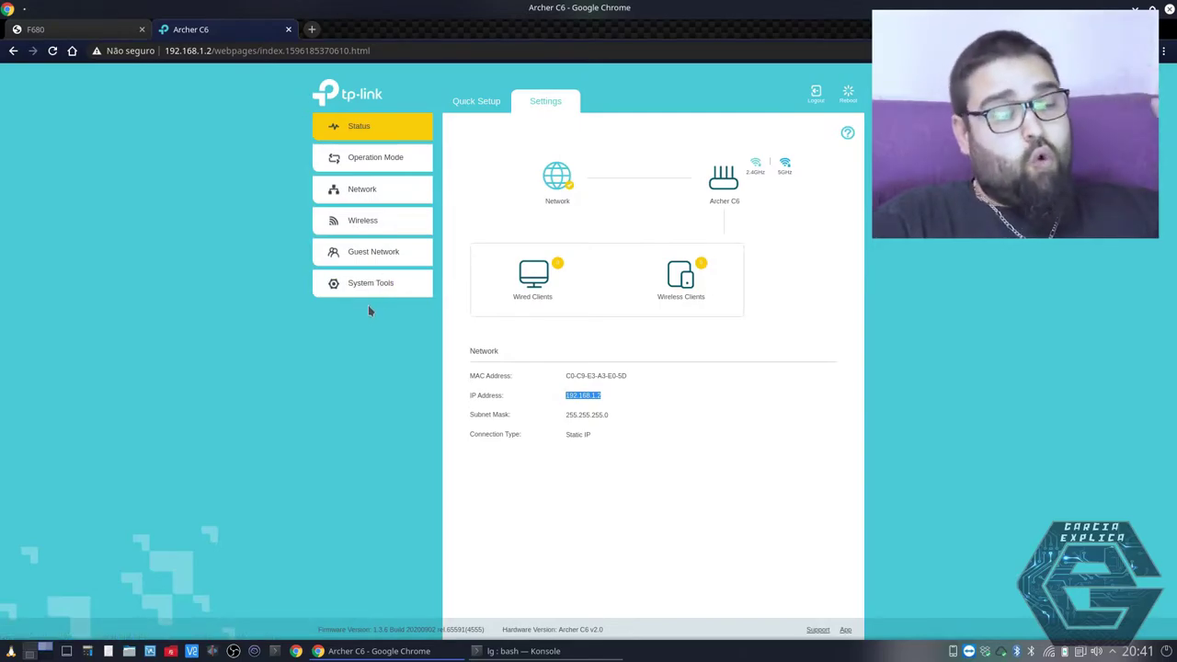
left_click(371, 169)
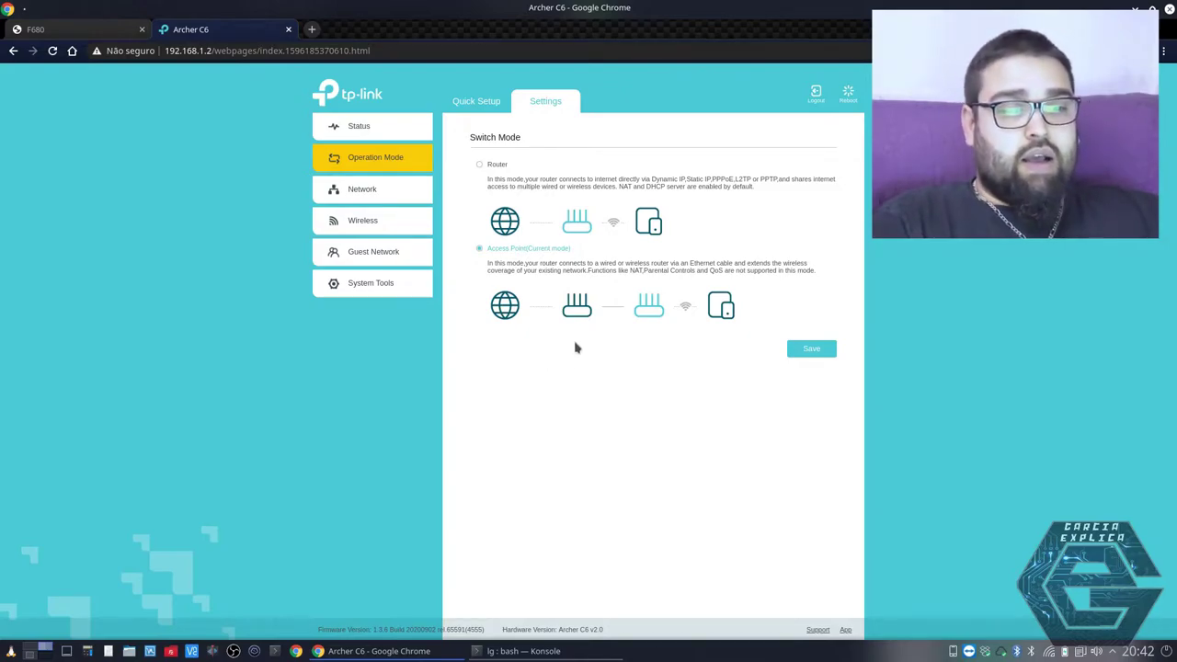
Step: Open the Archer C6's LAN settings and examine the address type and the IP address
left_click(372, 188)
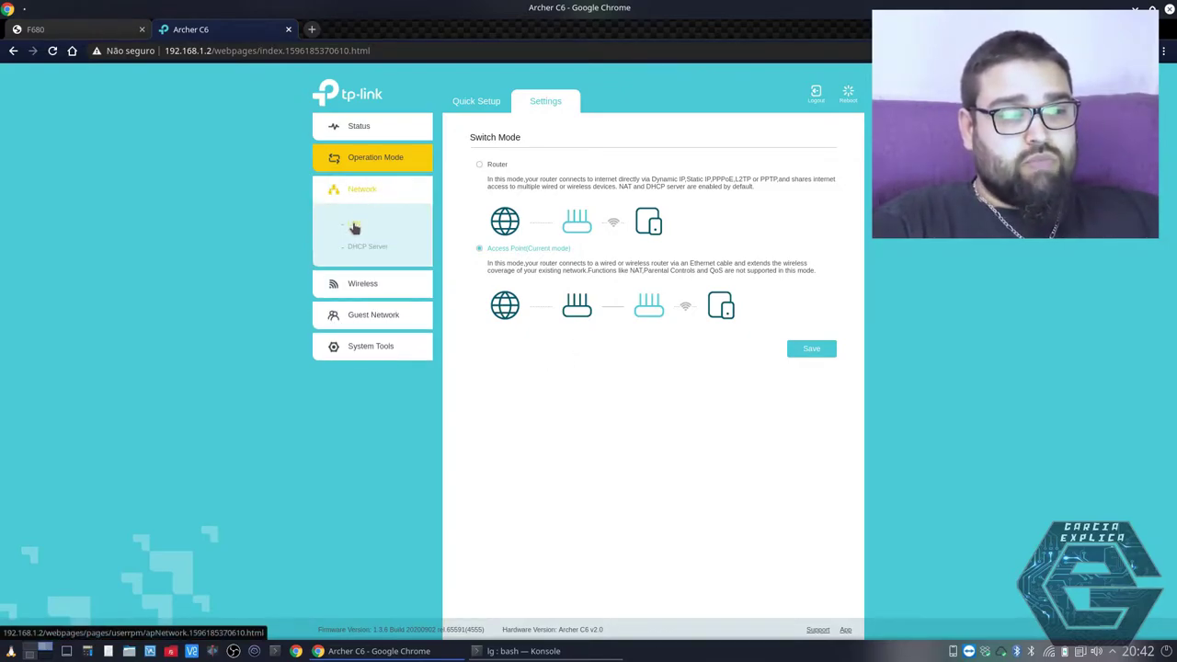
left_click(354, 226)
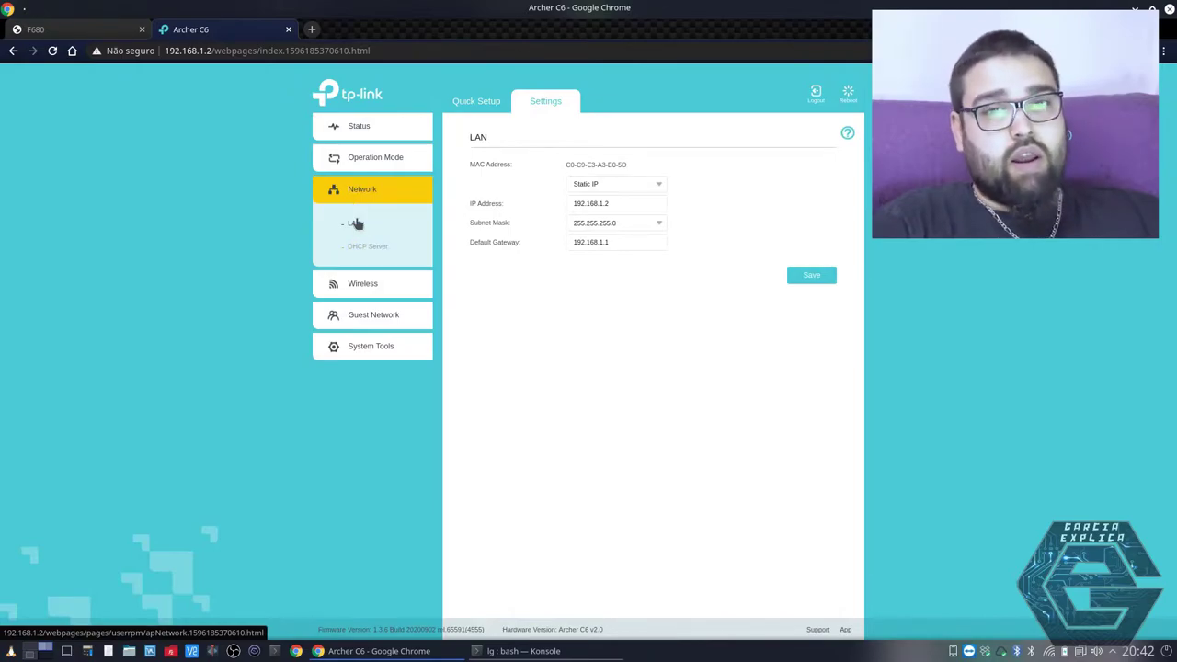
left_click(599, 204)
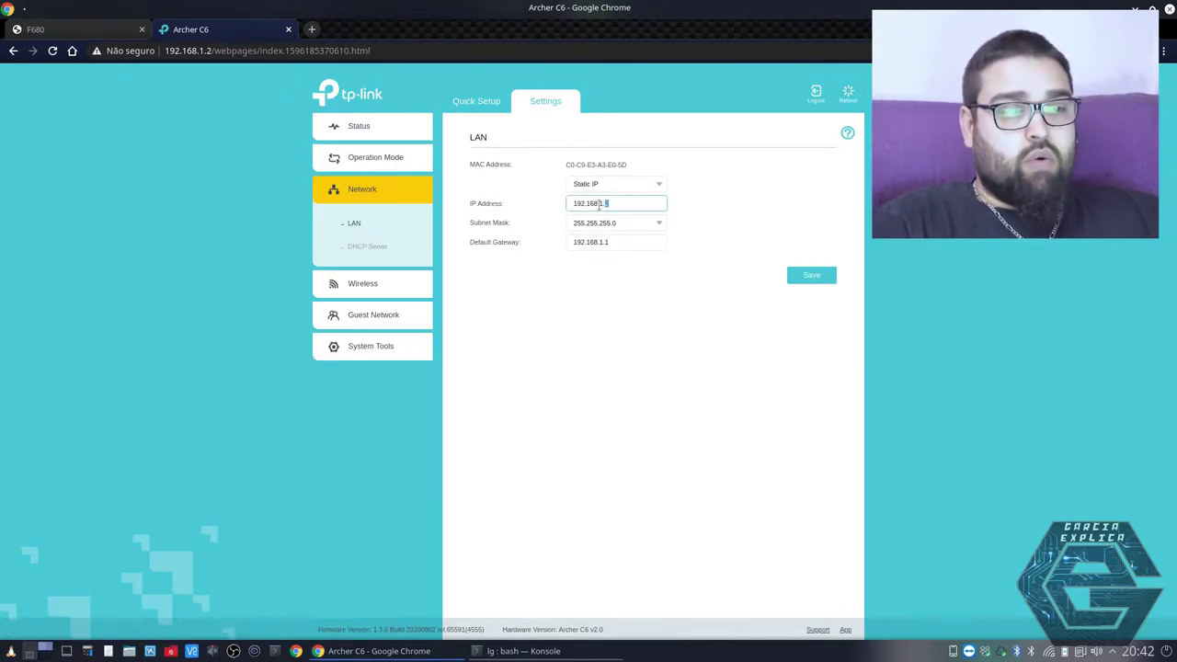
left_click_drag(599, 204, 559, 205)
left_click(567, 261)
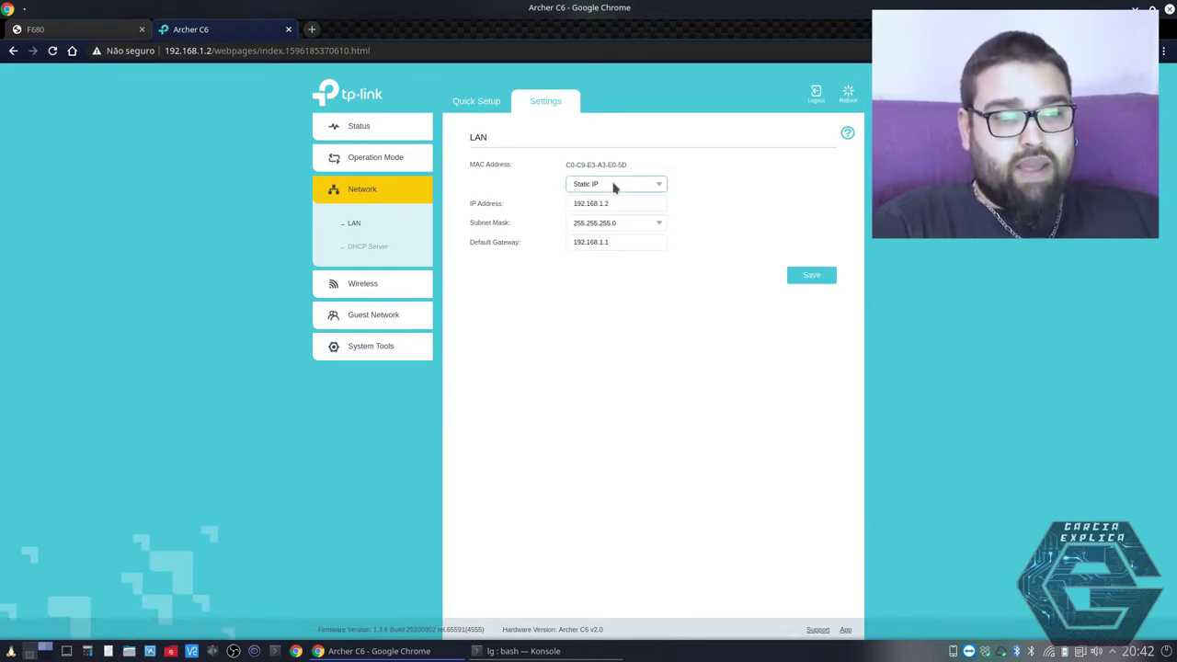
left_click(658, 185)
left_click(658, 187)
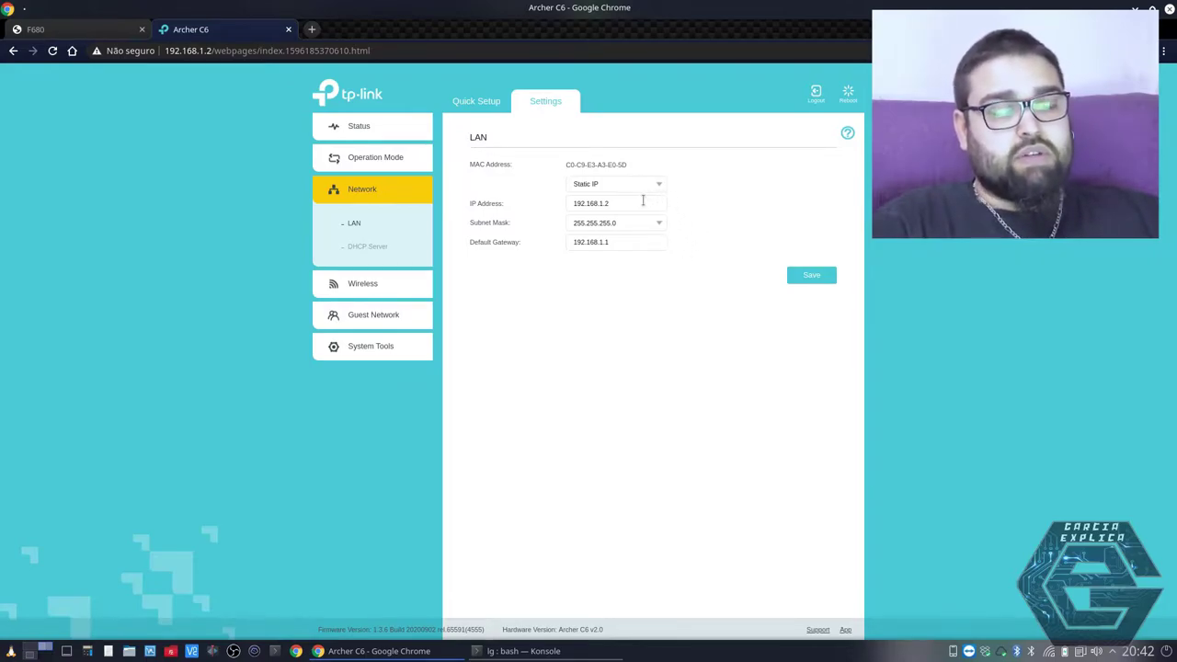
left_click_drag(631, 206, 552, 211)
left_click(591, 279)
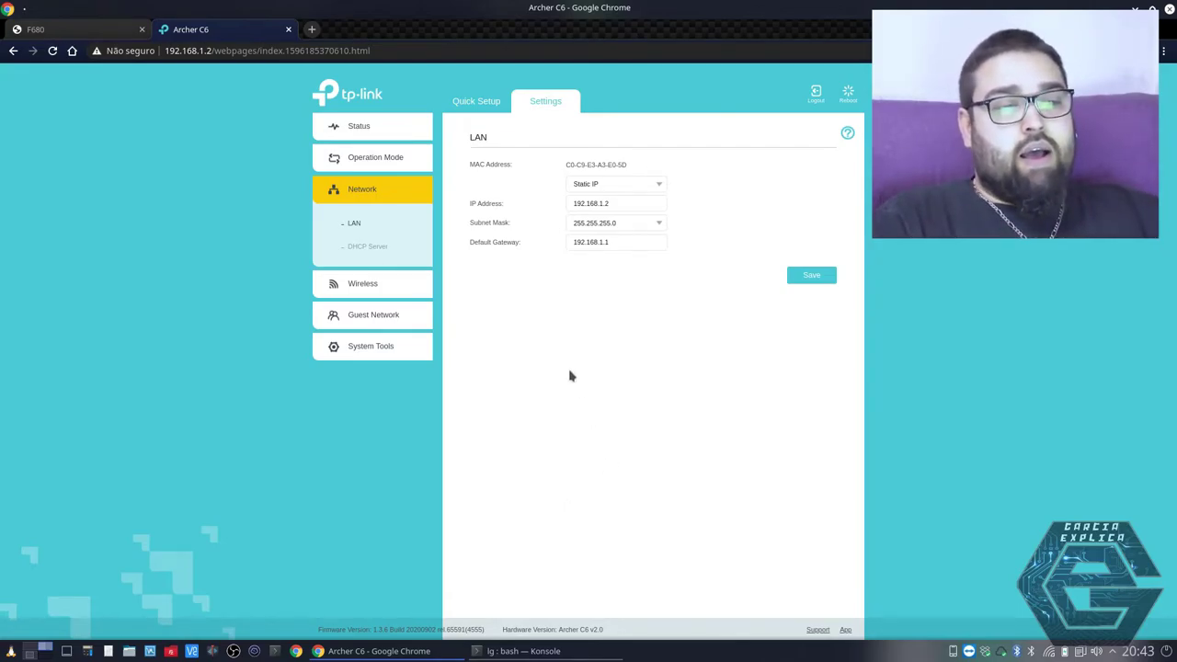
Step: Review the default gateway, IP address and subnet mask in the Archer C6's LAN settings
double_click(572, 242)
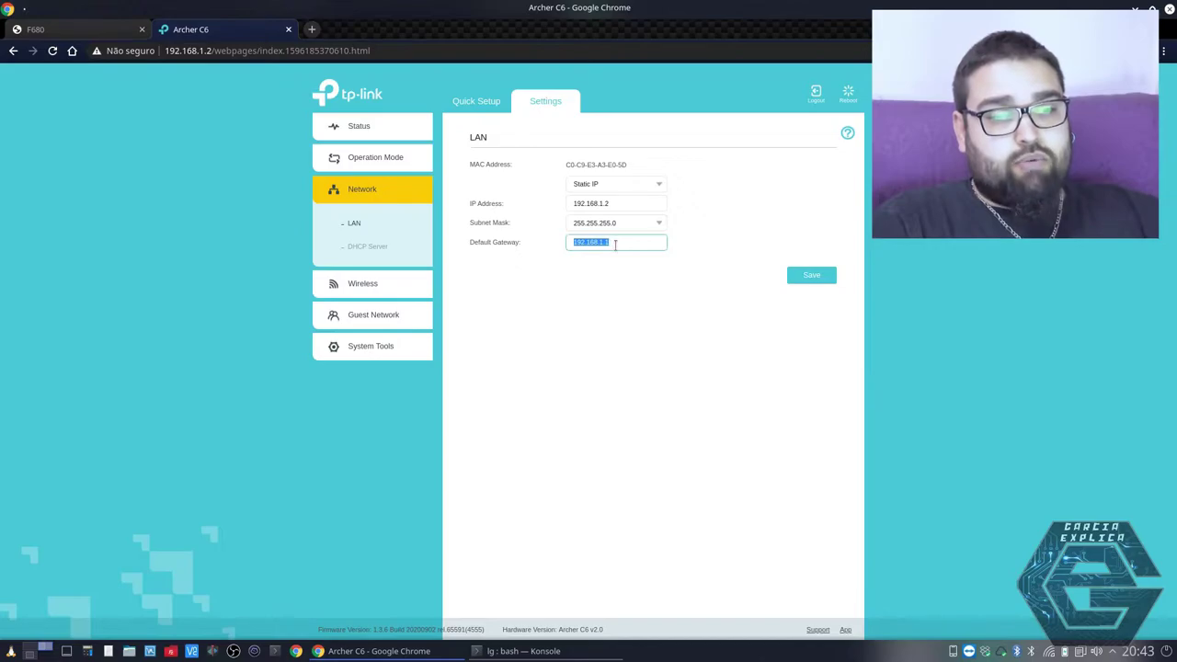
left_click(606, 244)
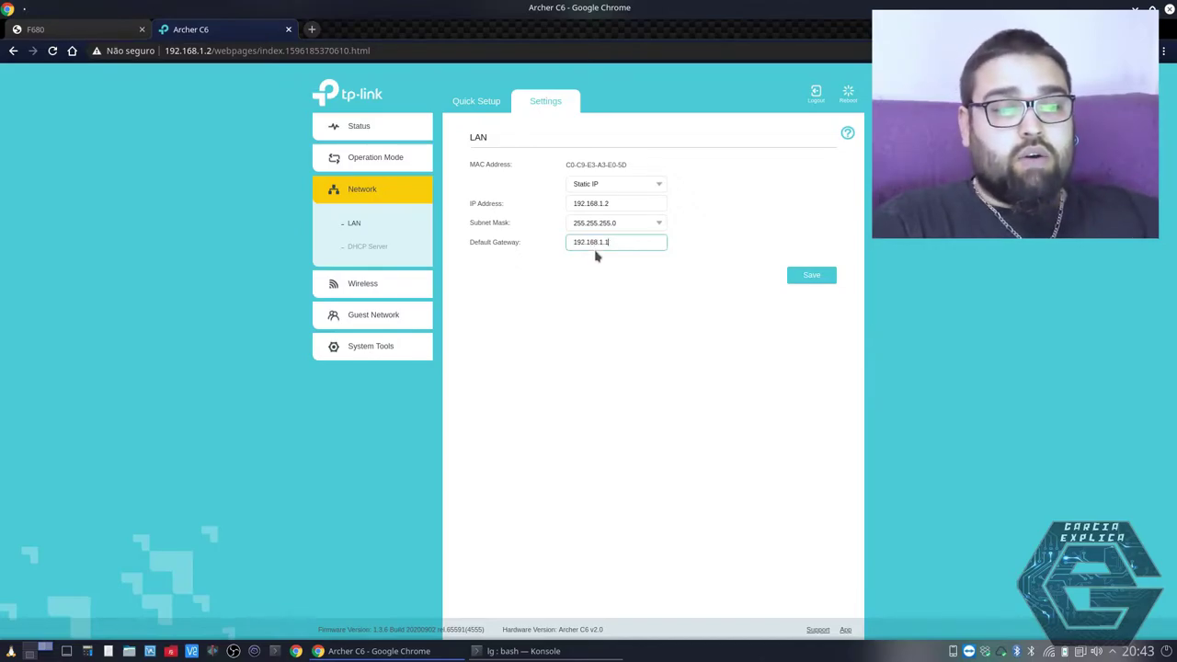
left_click(614, 244)
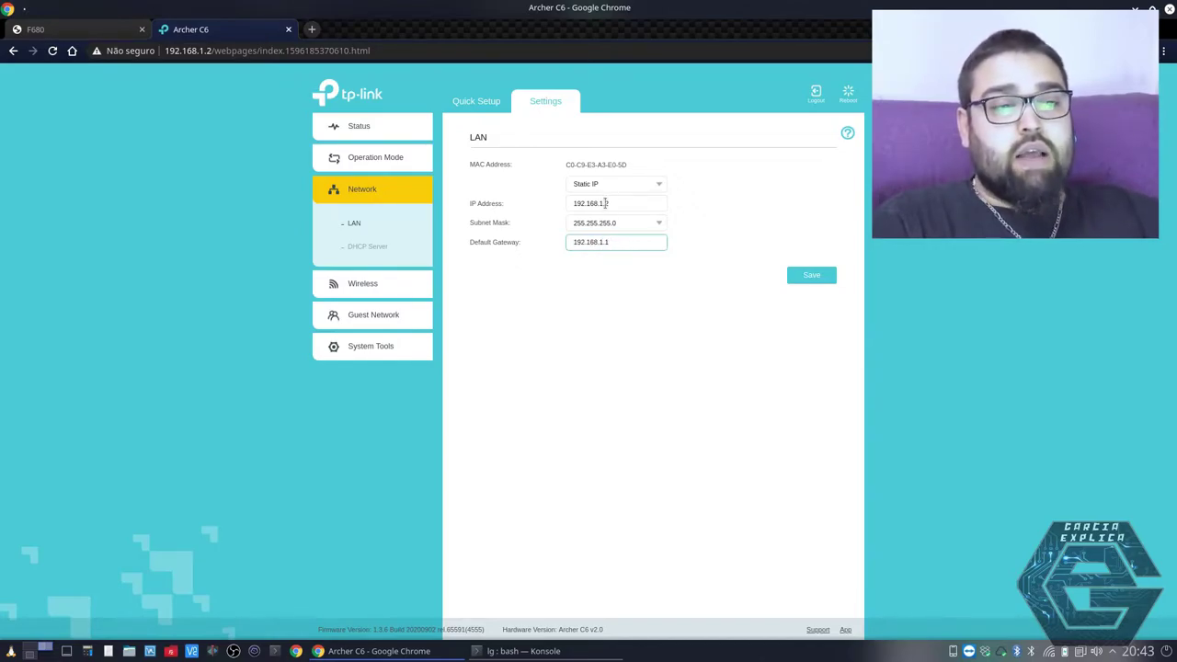
left_click_drag(606, 204, 611, 204)
double_click(620, 204)
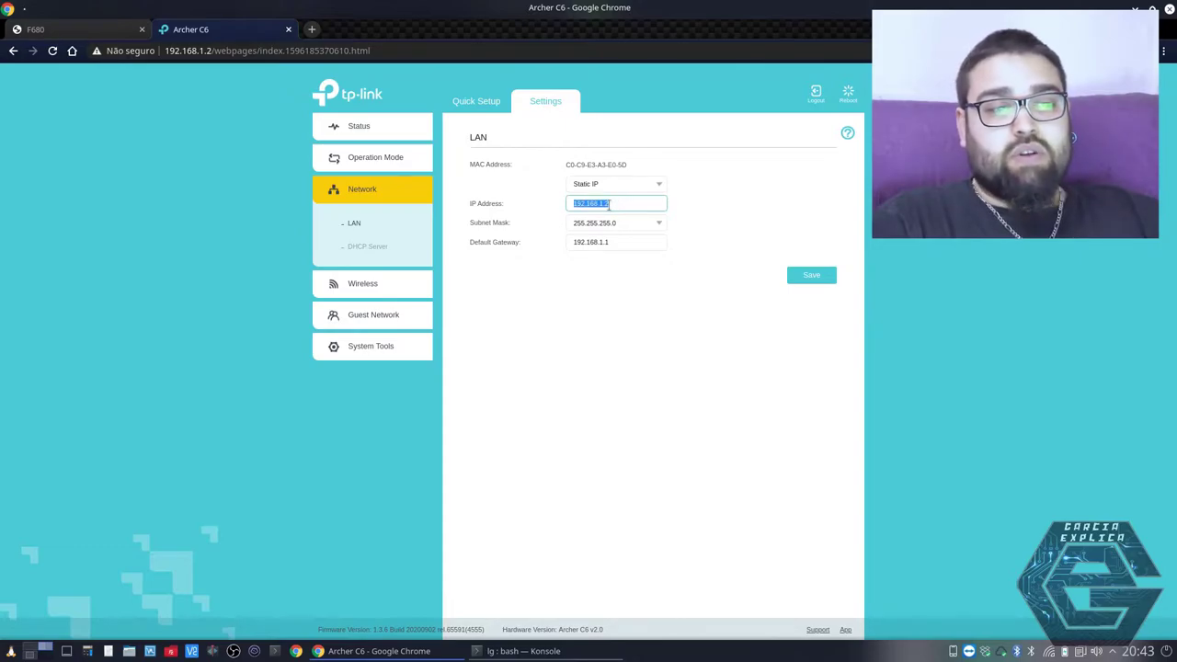
left_click(611, 203)
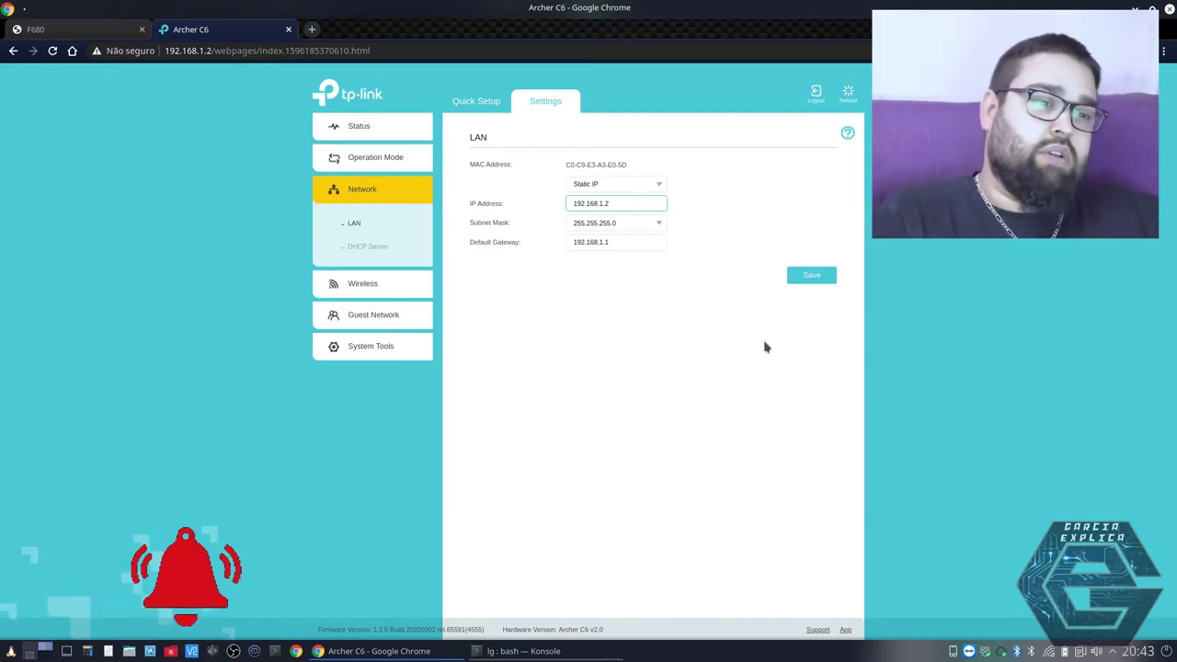
left_click(658, 226)
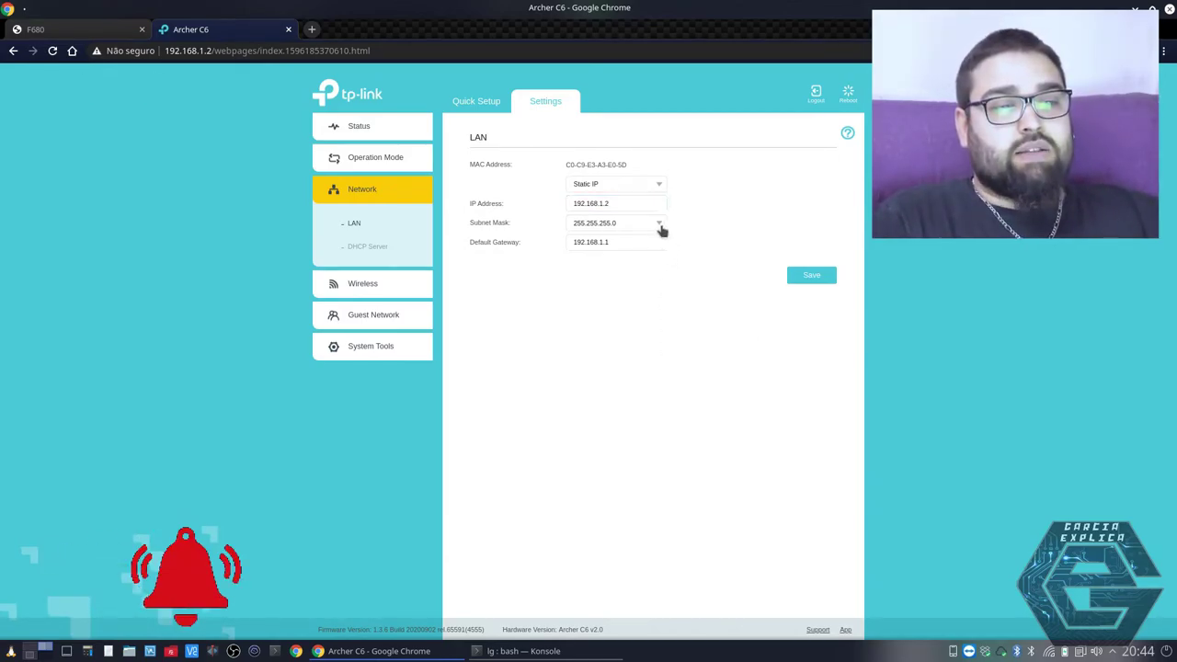
left_click(659, 227)
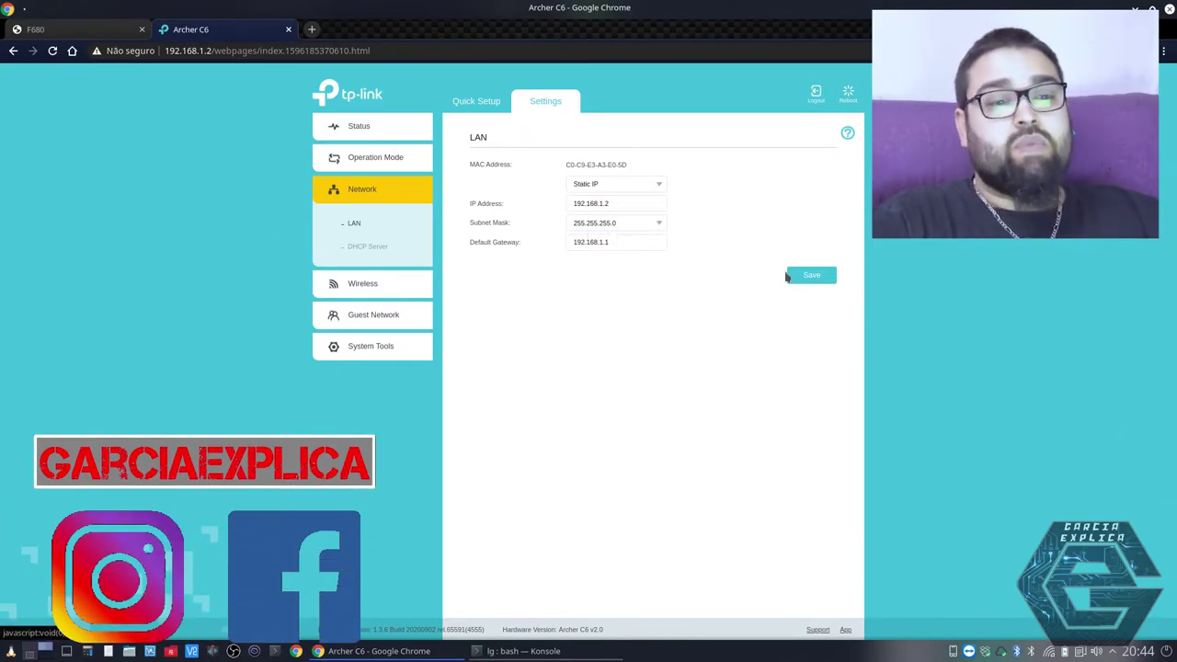
Step: Review the Archer C6's DHCP server settings and list its wireless options
left_click(394, 249)
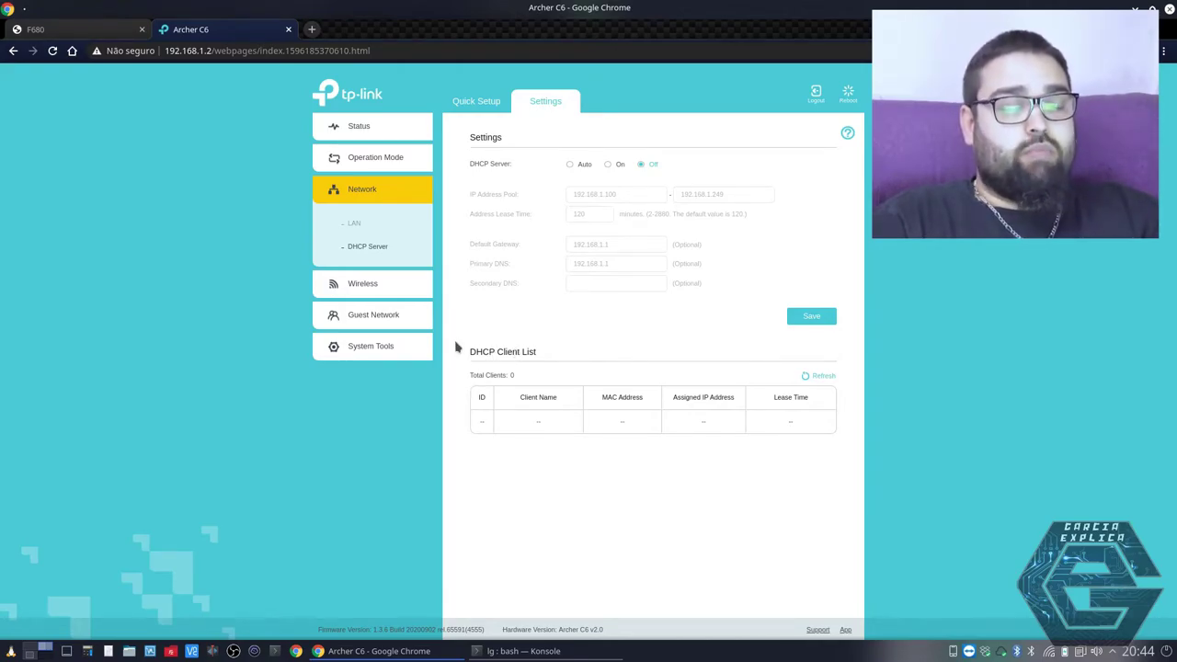
left_click(360, 286)
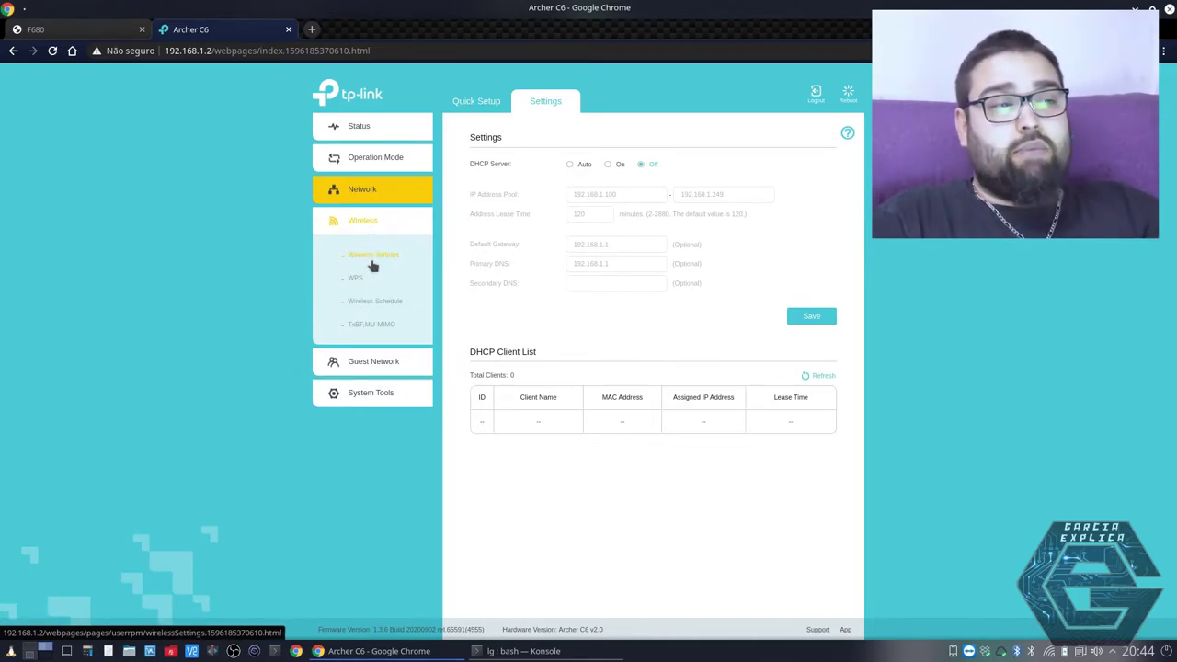
Step: Switch back to the ZTE F680 page and log in again with the account username and password
left_click(111, 35)
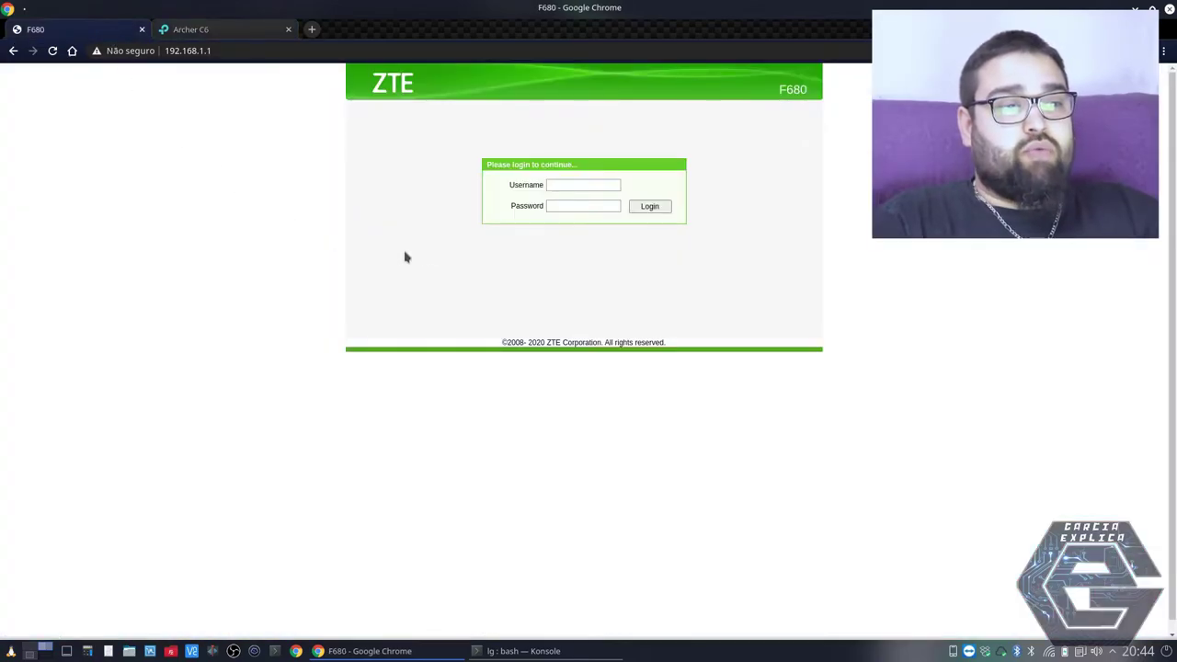
left_click(570, 185)
left_click(570, 210)
left_click(650, 206)
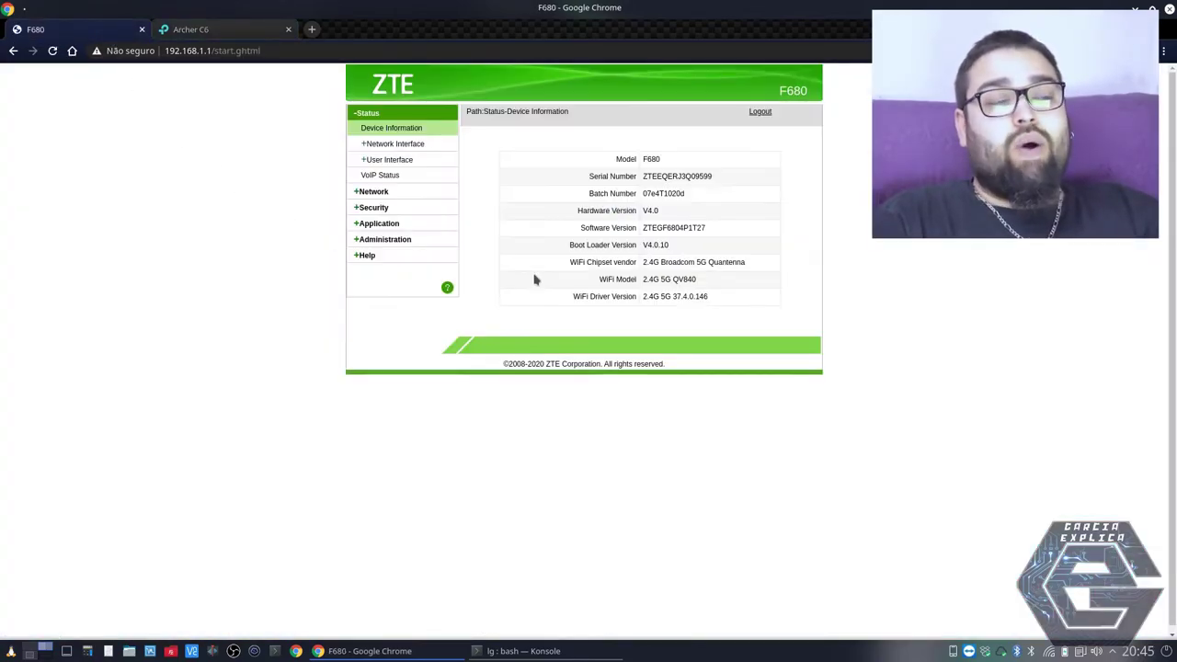
Step: Check the basic settings of the ZTE F680's 2.4G and 5G WLAN radios, including whether wireless RF is enabled
left_click(379, 209)
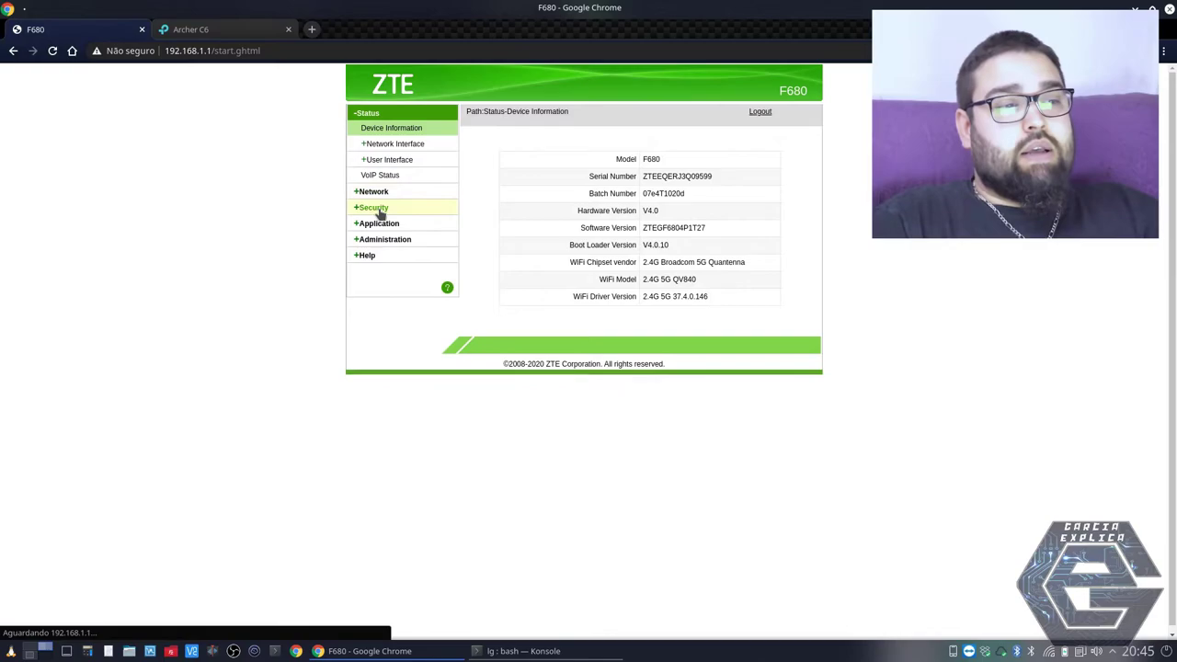
left_click(378, 192)
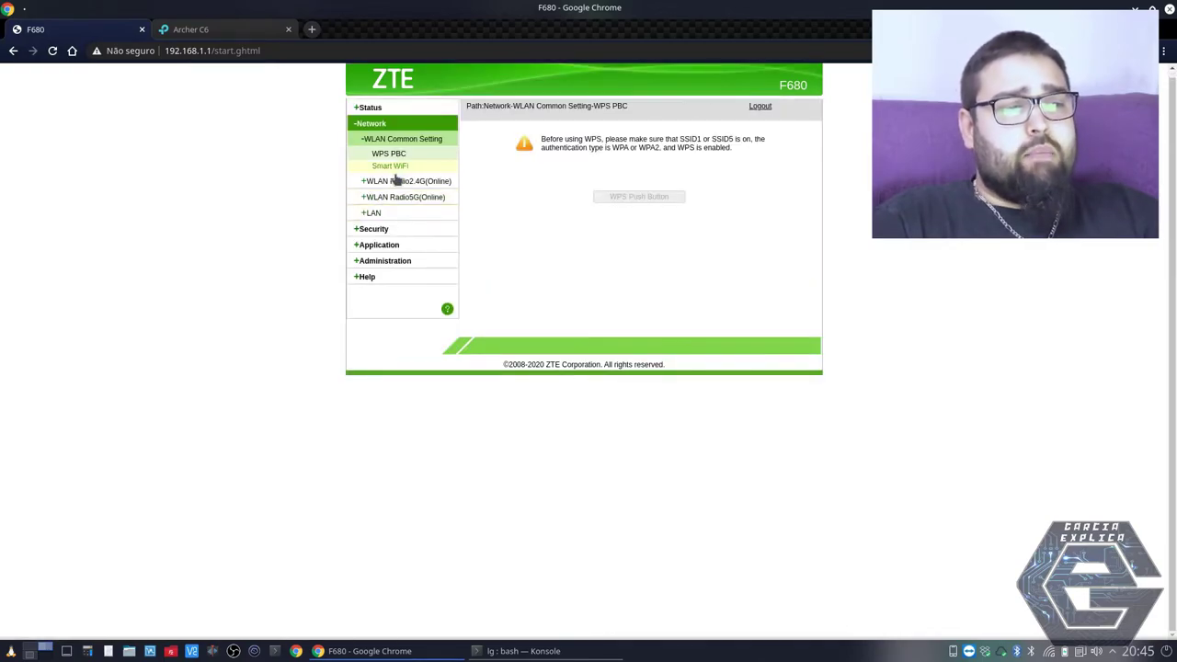
left_click(396, 181)
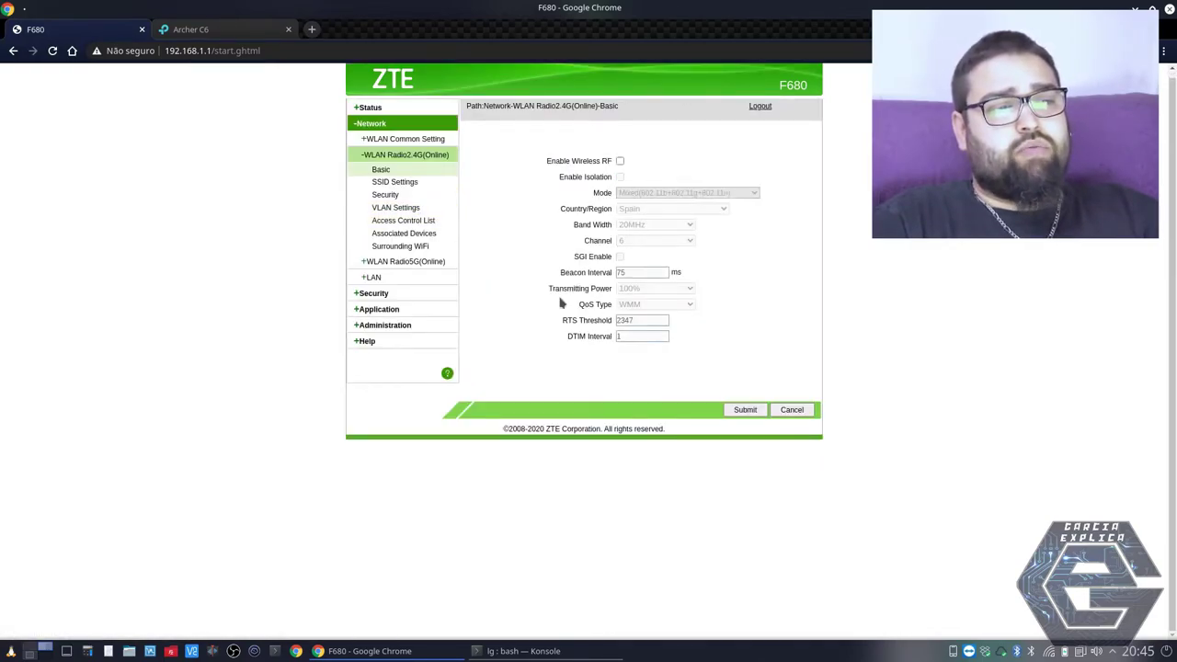
left_click(404, 261)
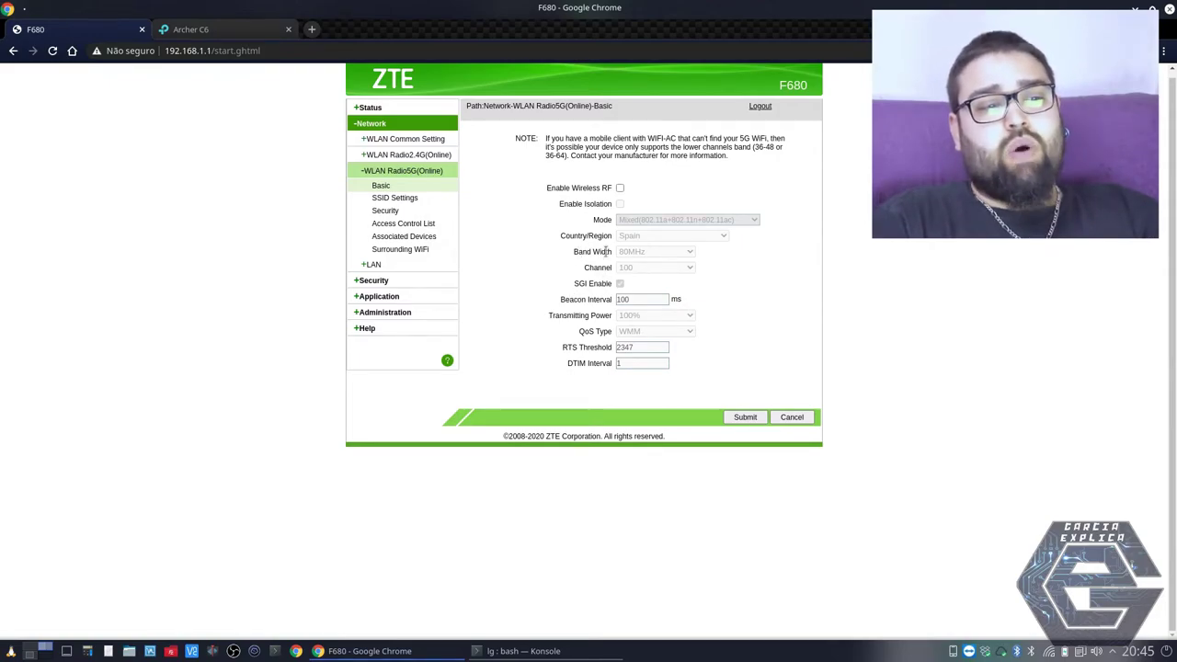
Step: Switch to the Archer C6 page and open its guest network settings
left_click(235, 31)
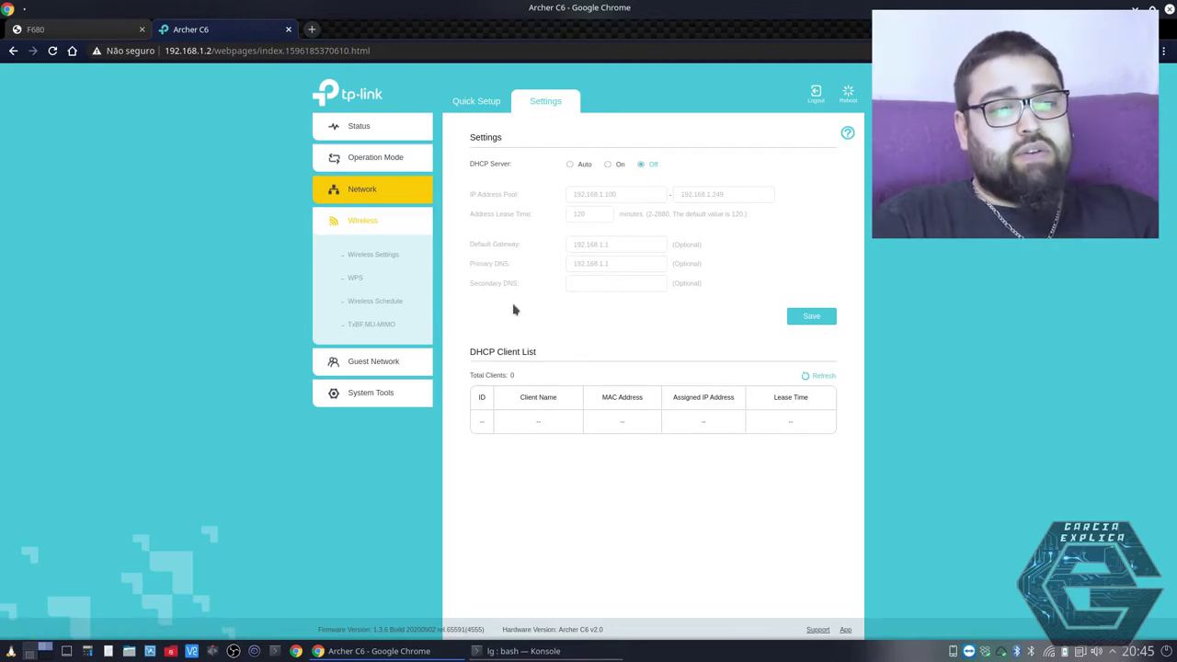
key("ctrl+shift+Tab")
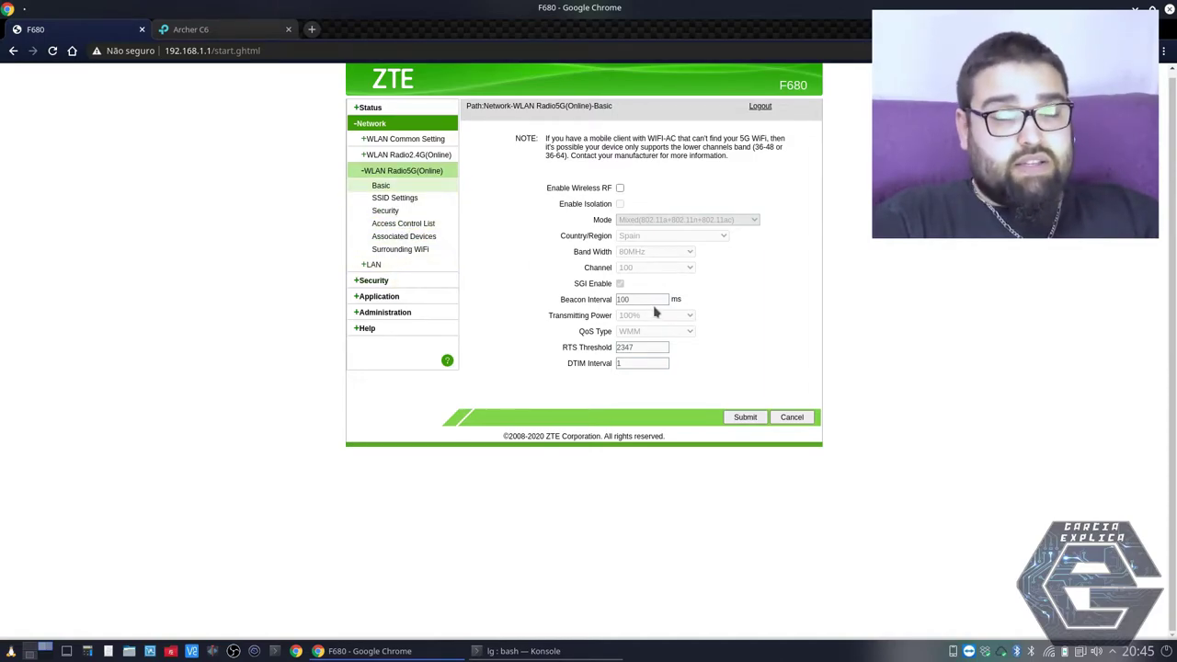
left_click(189, 28)
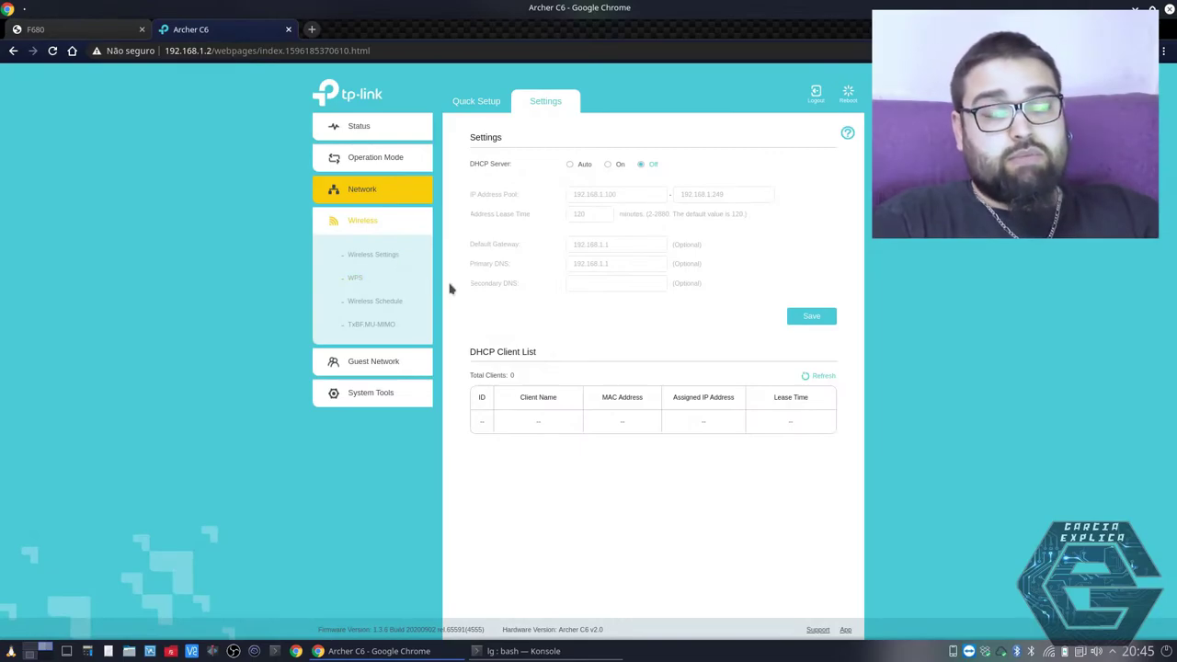
left_click(400, 364)
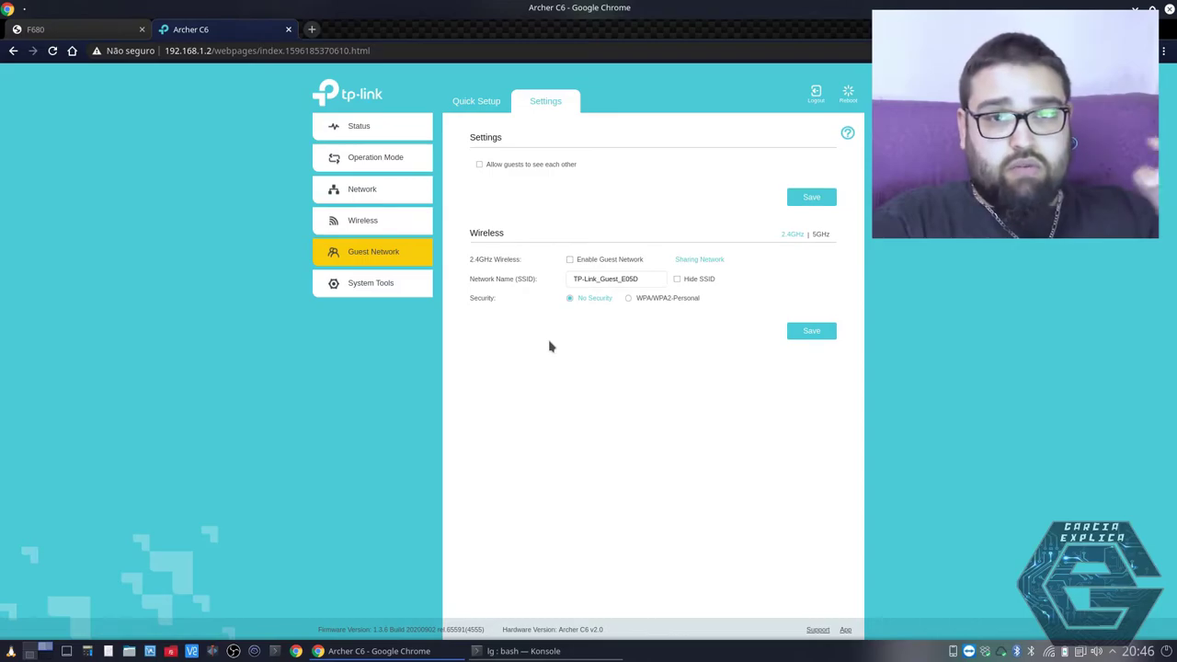
Step: Try enabling the 2.4GHz guest network with WPA/WPA2-Personal security, WPA2-PSK version and AES encryption
left_click(569, 260)
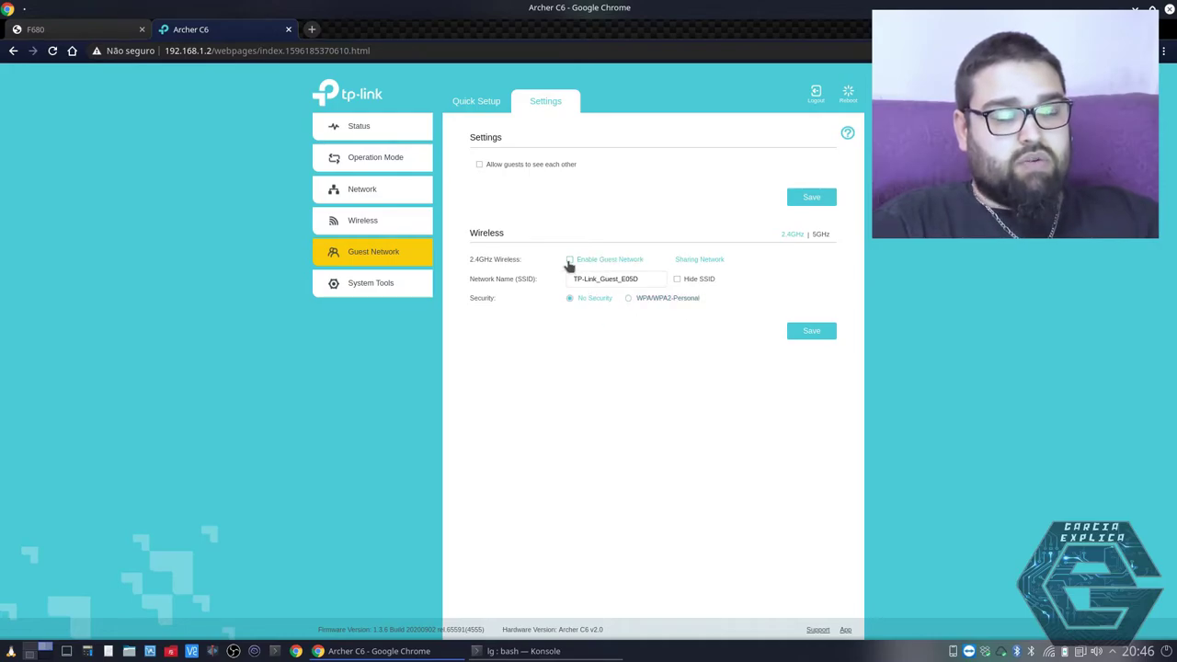
left_click(628, 298)
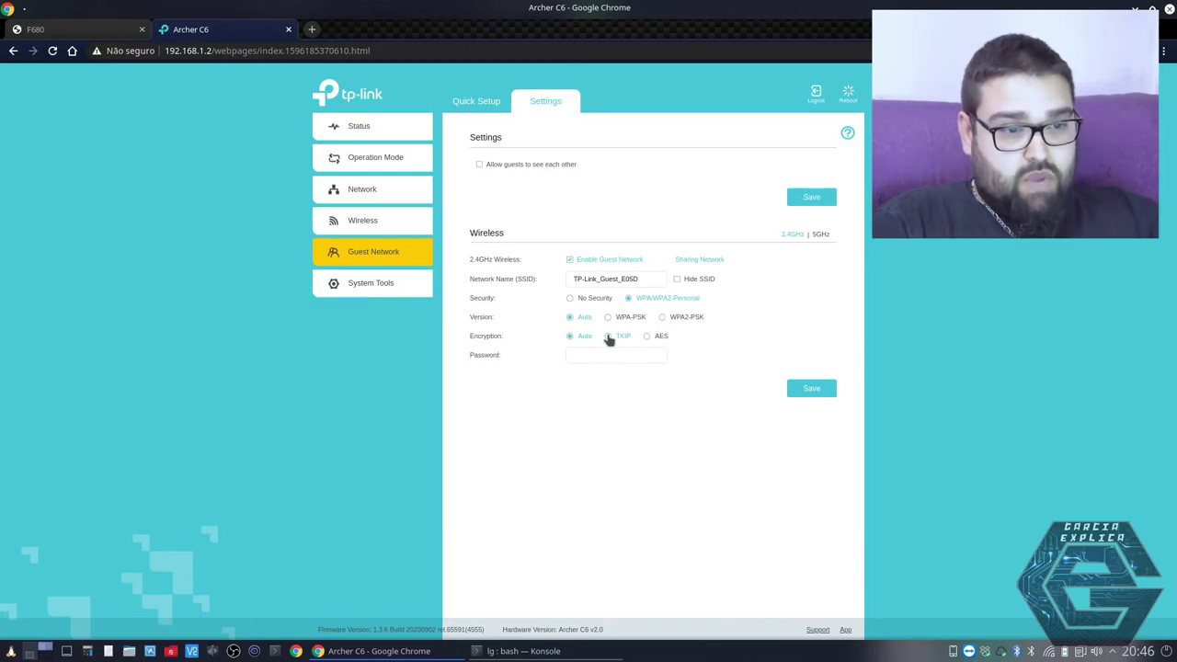
left_click(661, 317)
left_click(646, 338)
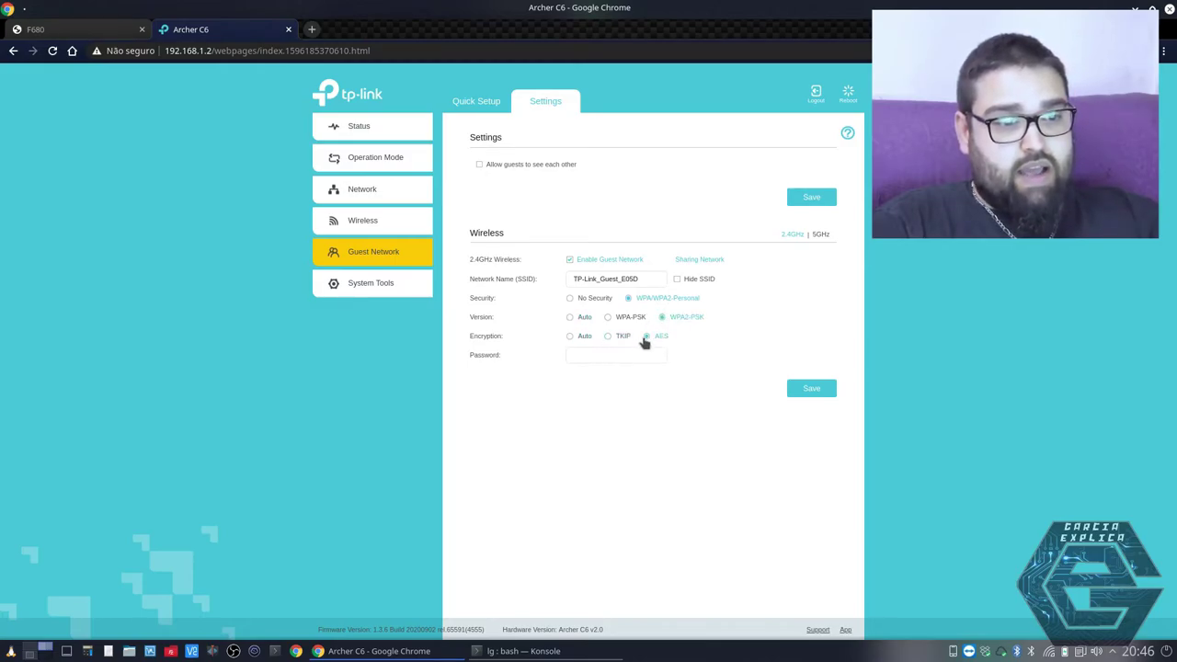
left_click(570, 300)
Step: Review the Archer C6's 2.4GHz and 5GHz wireless settings and list the 5GHz channel width options
left_click(372, 224)
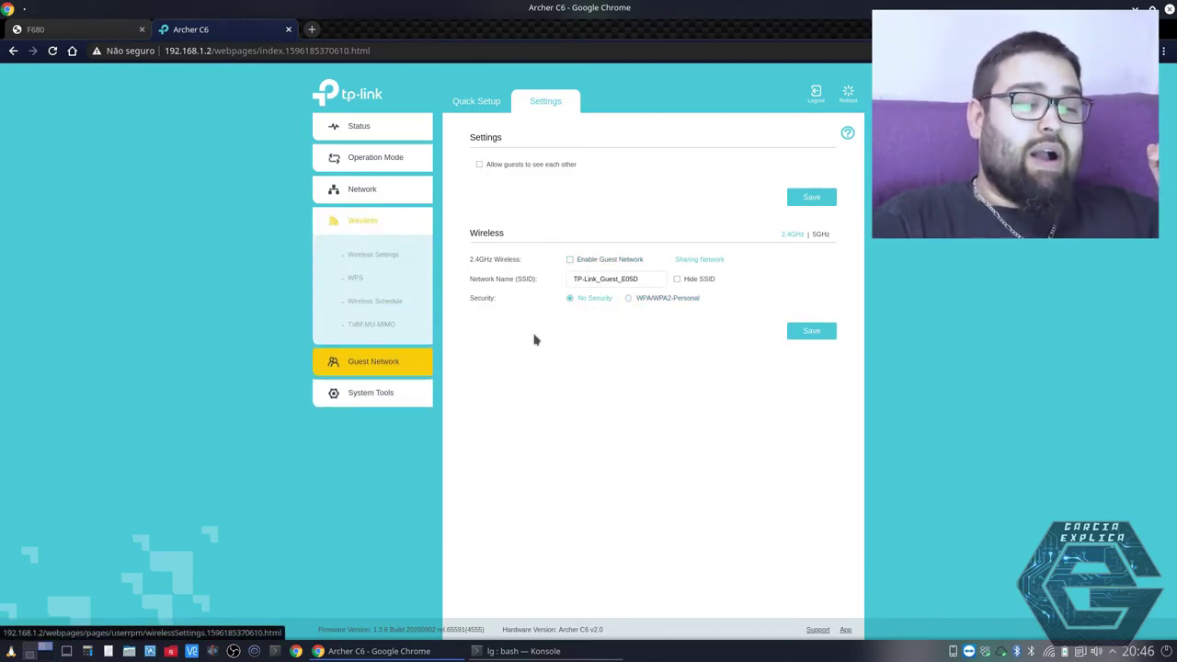
left_click(372, 258)
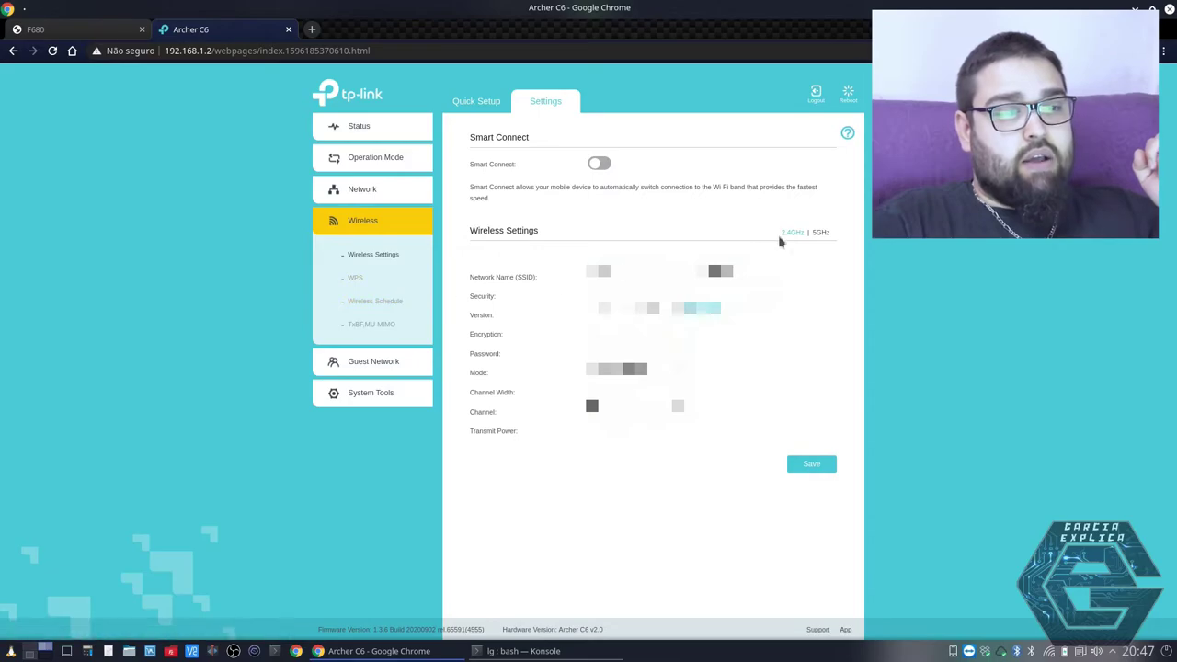
left_click(822, 234)
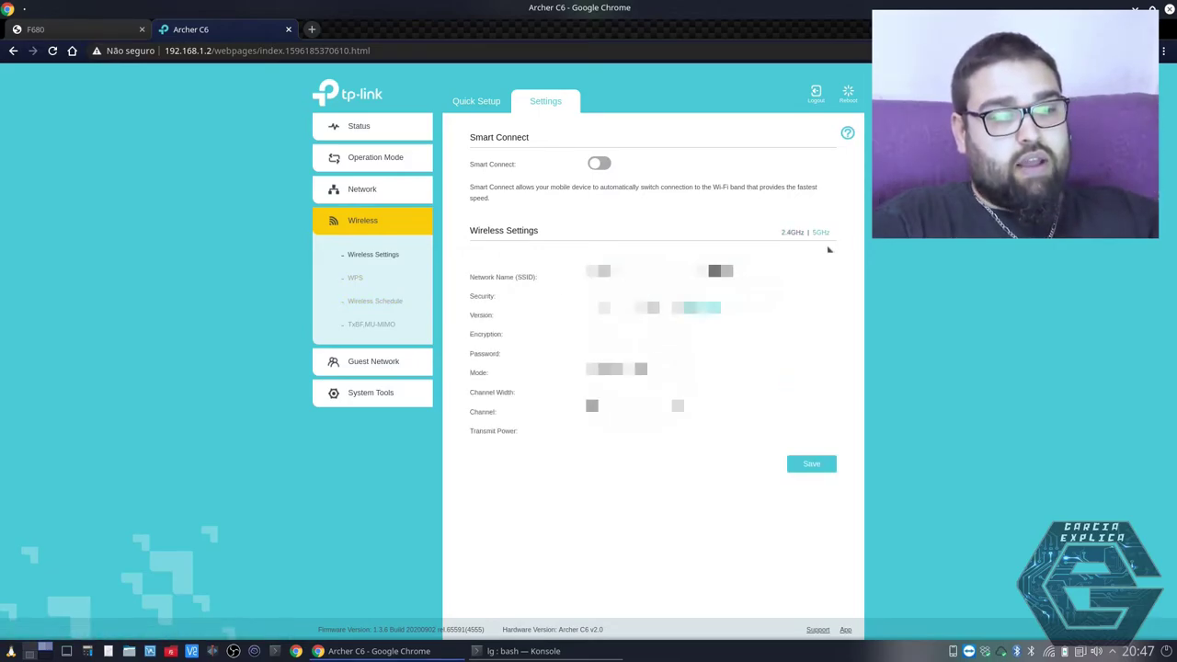
left_click(677, 394)
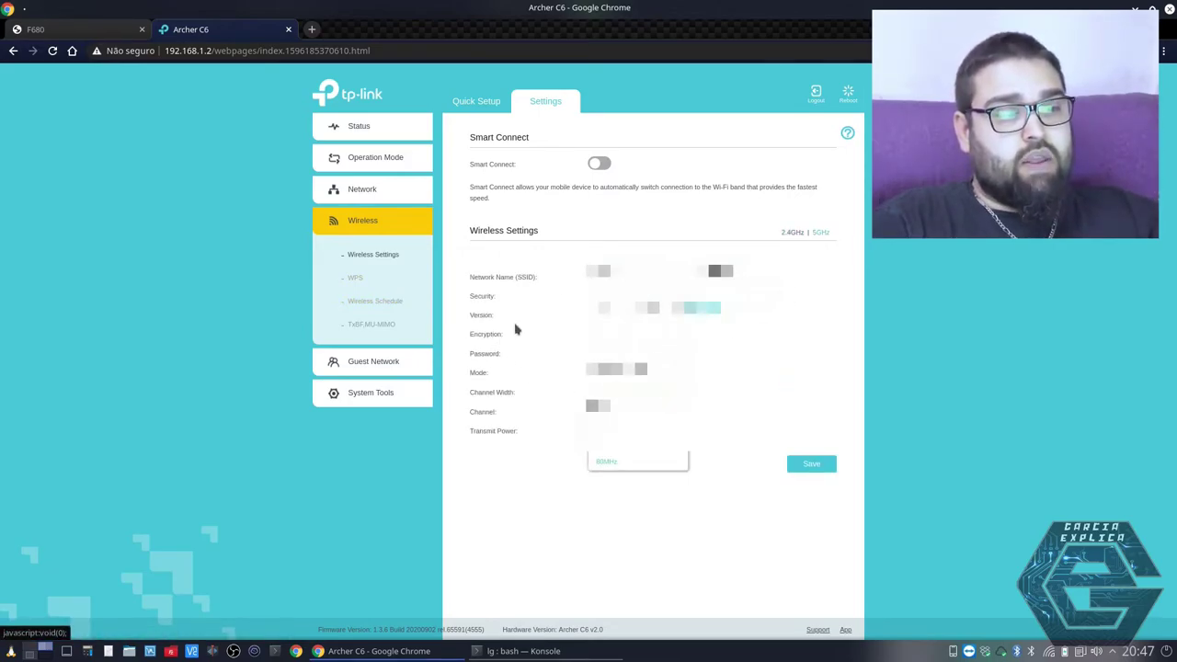
Step: Check the basic settings of the ZTE F680's 2.4G WLAN radio and return to the Archer C6's wireless settings
left_click(68, 33)
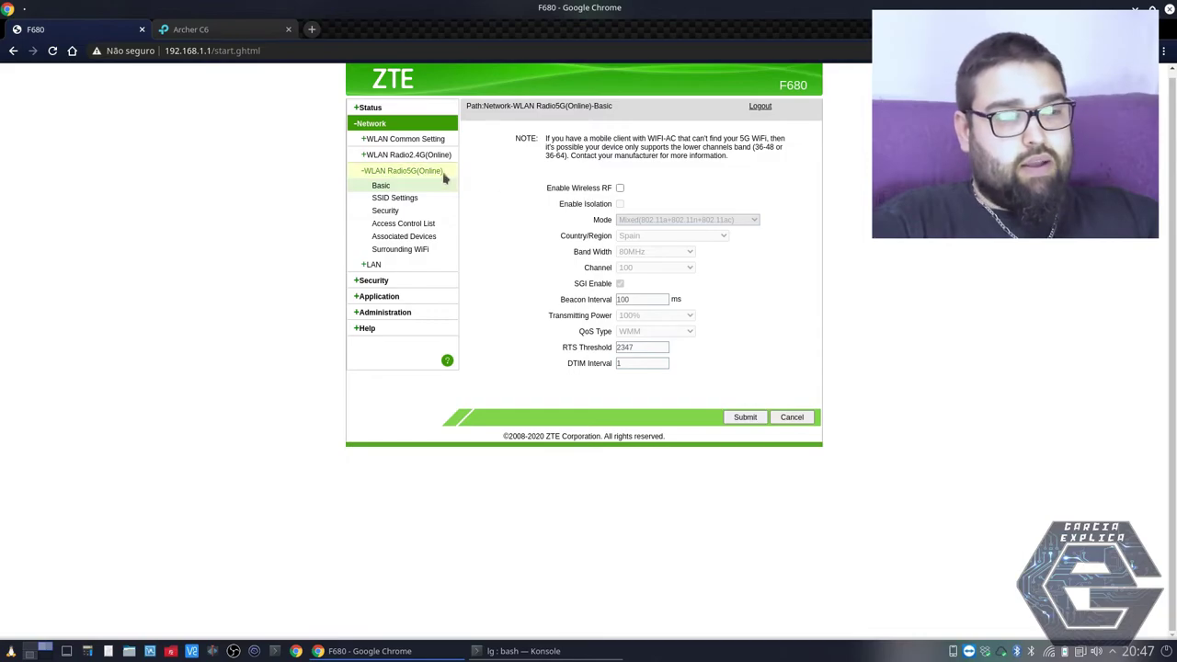
left_click(409, 154)
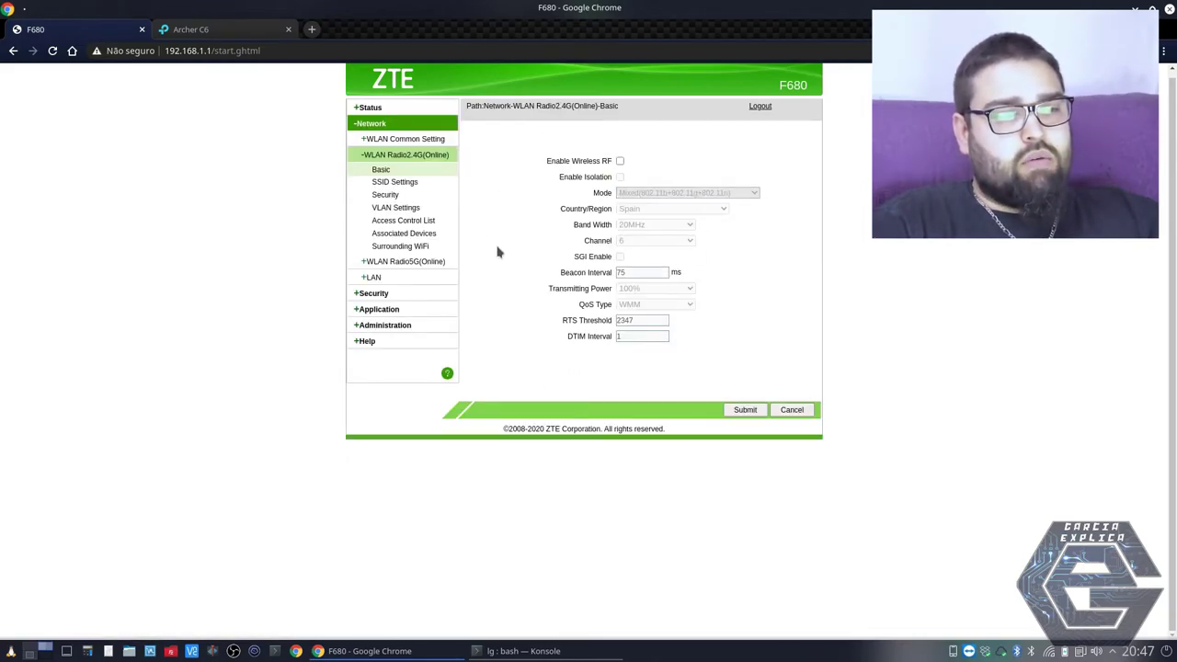
left_click(218, 31)
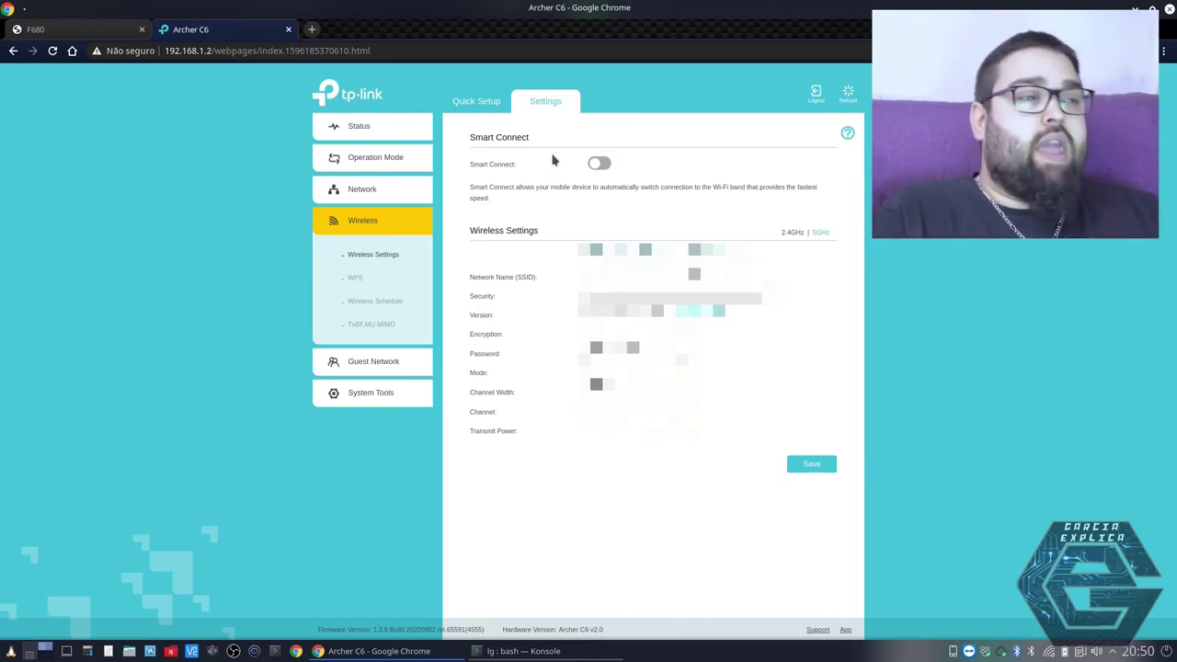
left_click(76, 31)
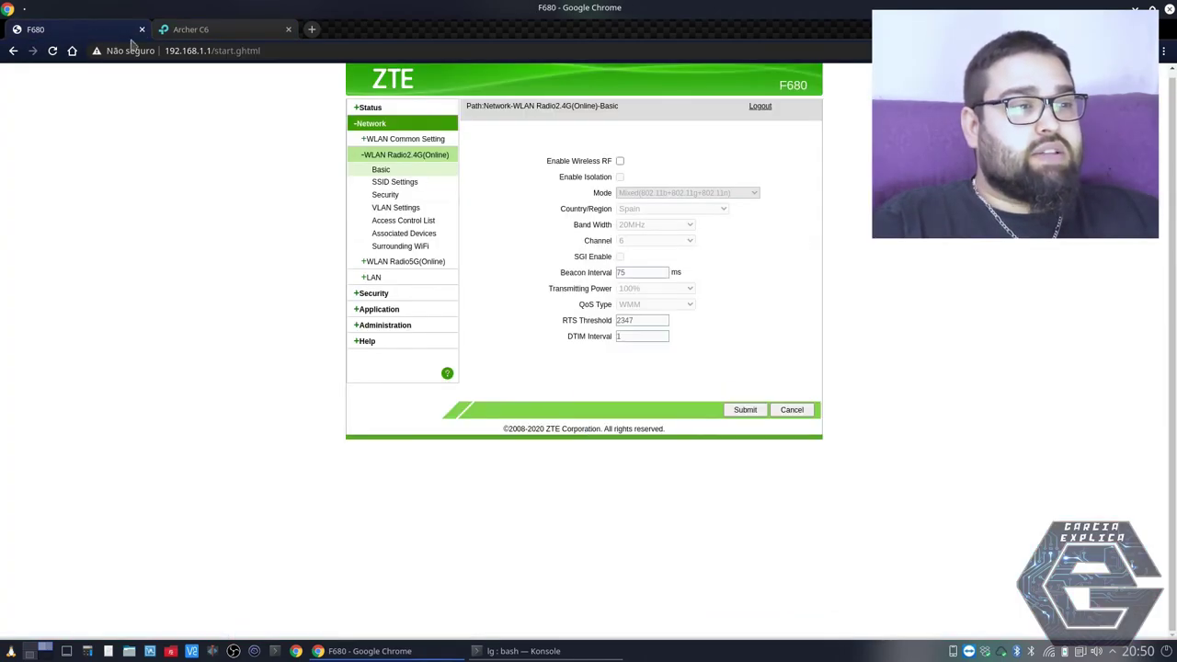
left_click(1048, 651)
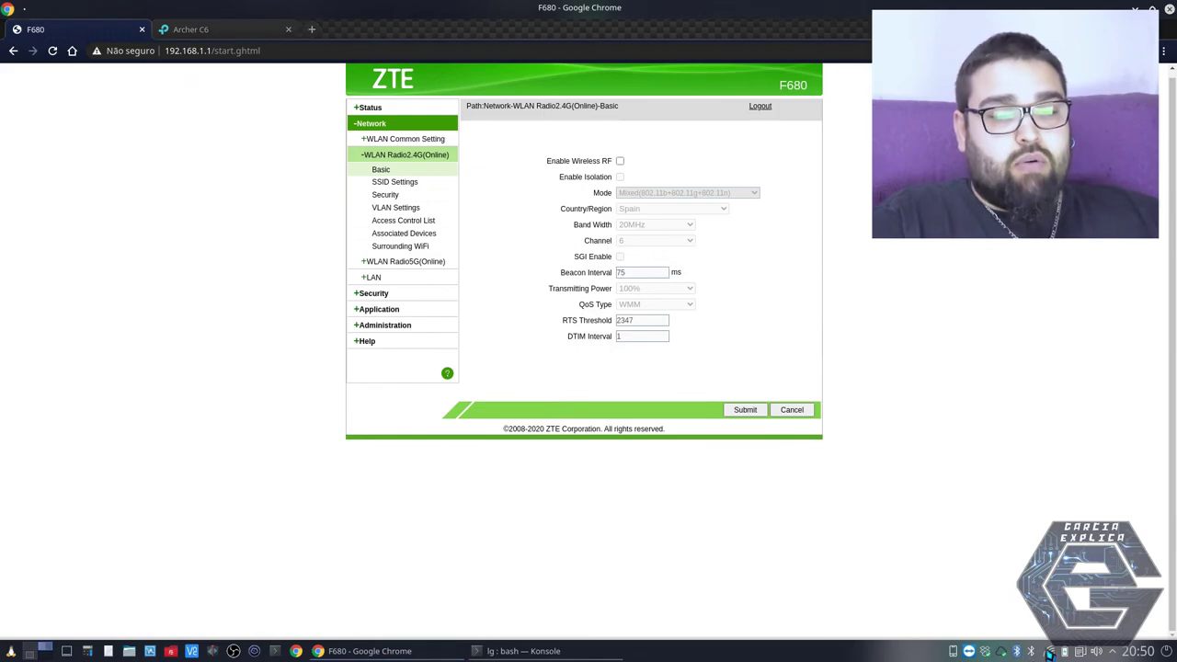
left_click(822, 558)
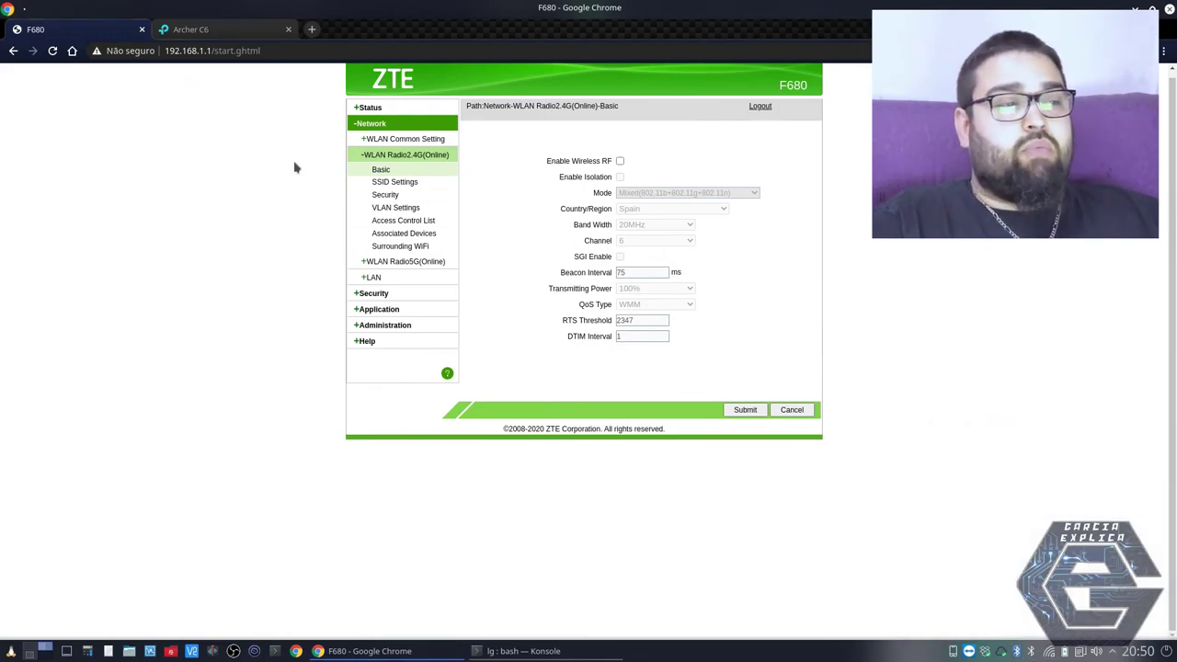
left_click(237, 30)
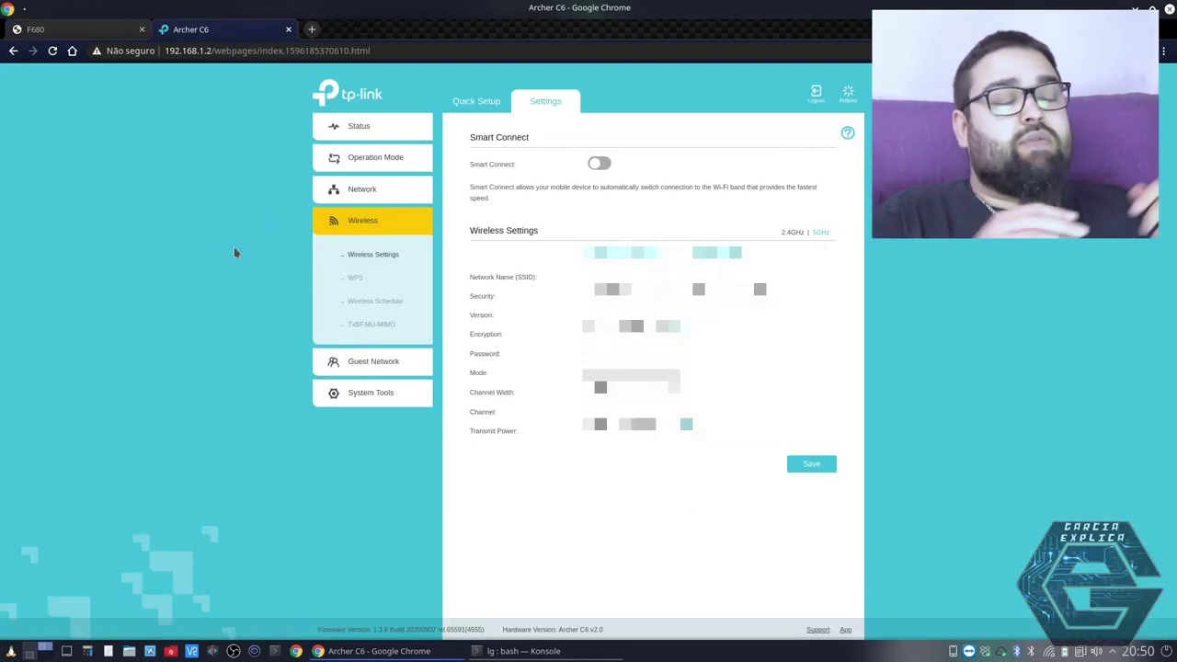